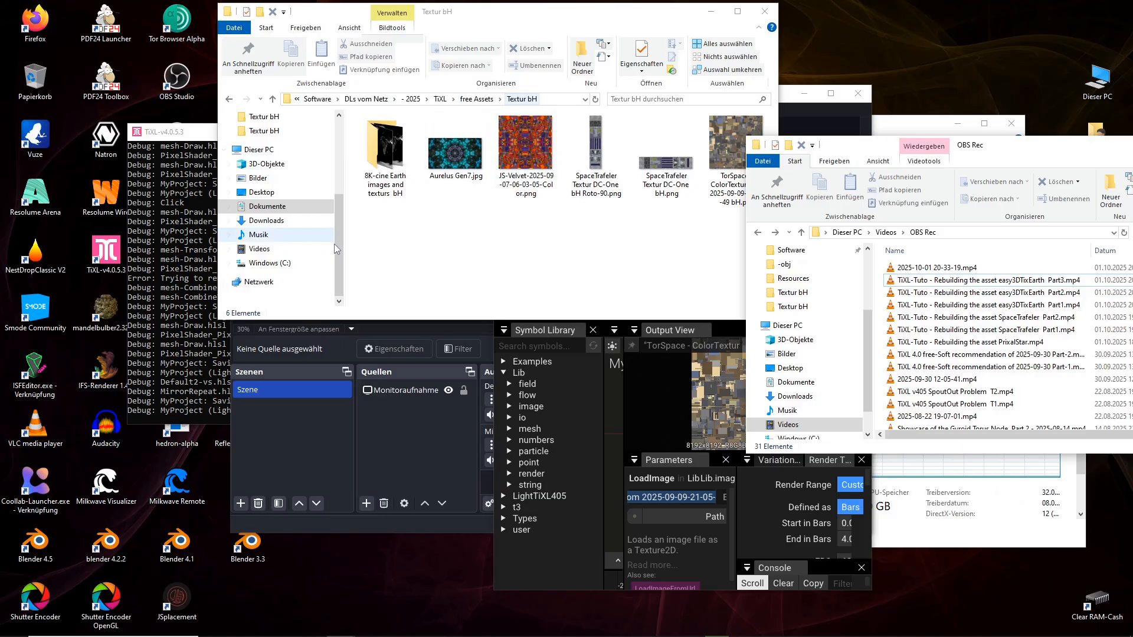
Look over the subfolders of the free Assets folder and reopen the Textur bH folder
{"action": "left_click", "coordinate": [477, 98]}
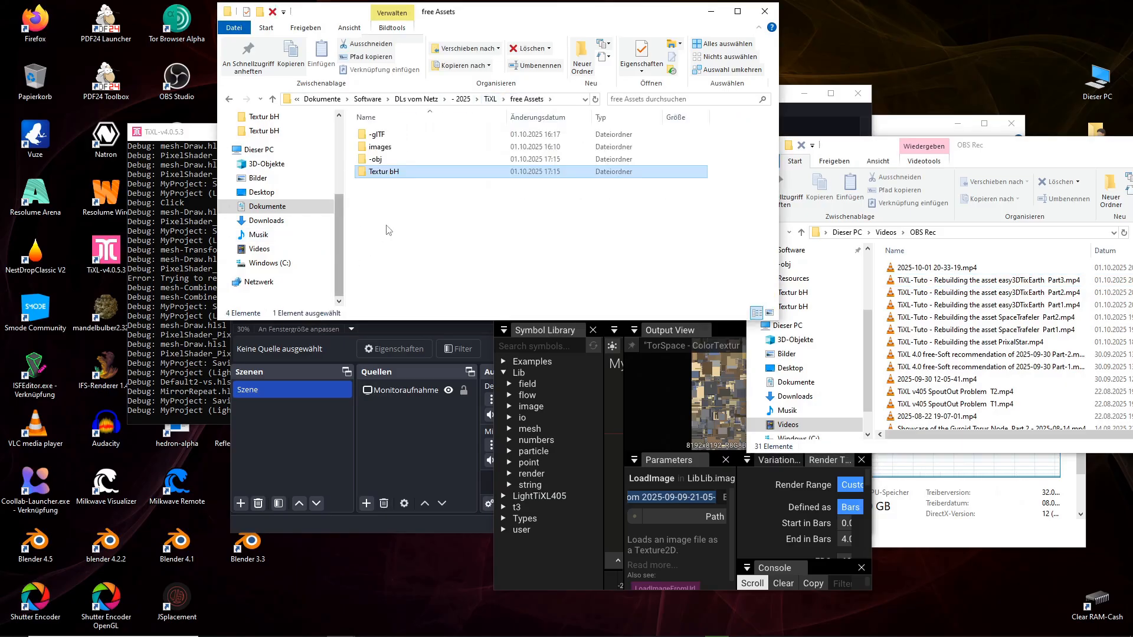
{"action": "left_click_drag", "start_coordinate": [393, 245], "coordinate": [349, 115]}
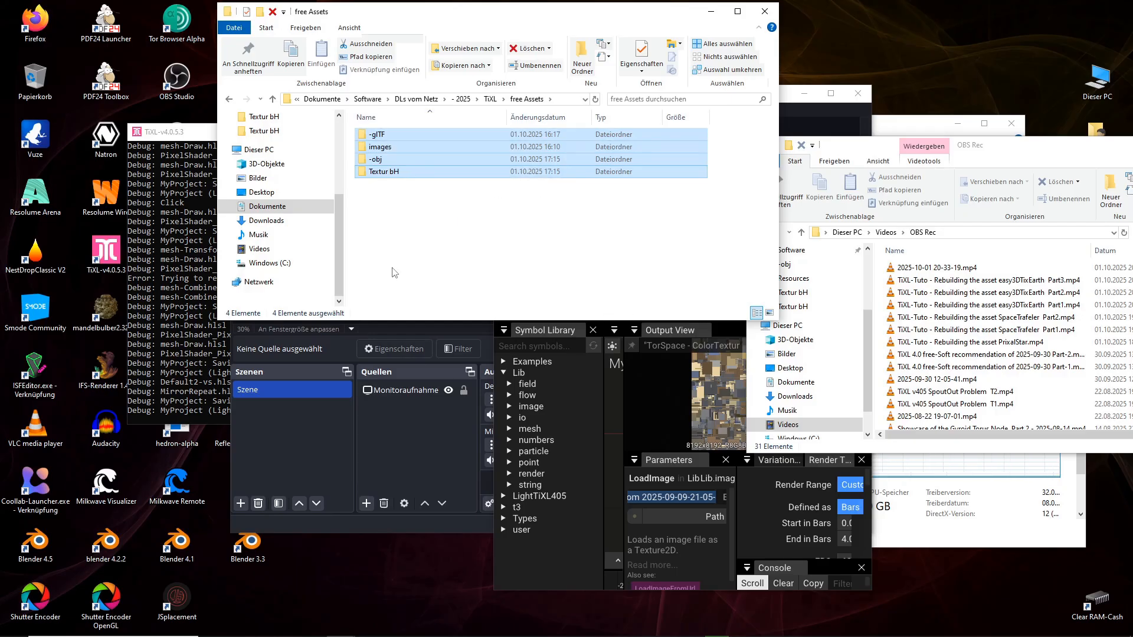
{"action": "left_click", "coordinate": [405, 254]}
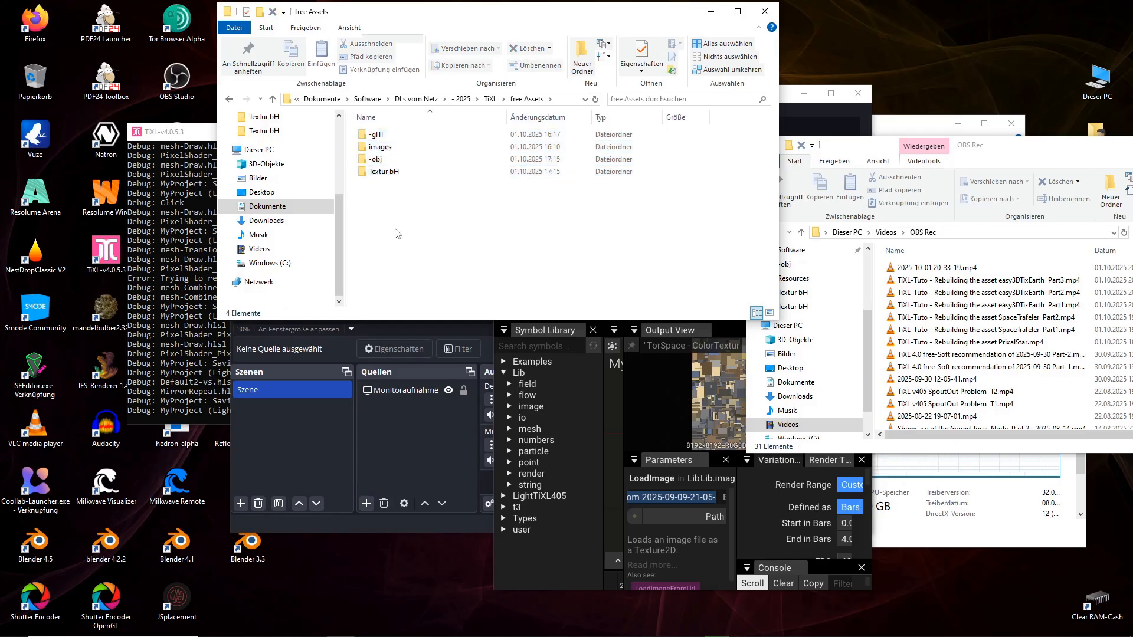
{"action": "left_click", "coordinate": [381, 175]}
{"action": "left_click", "coordinate": [379, 171]}
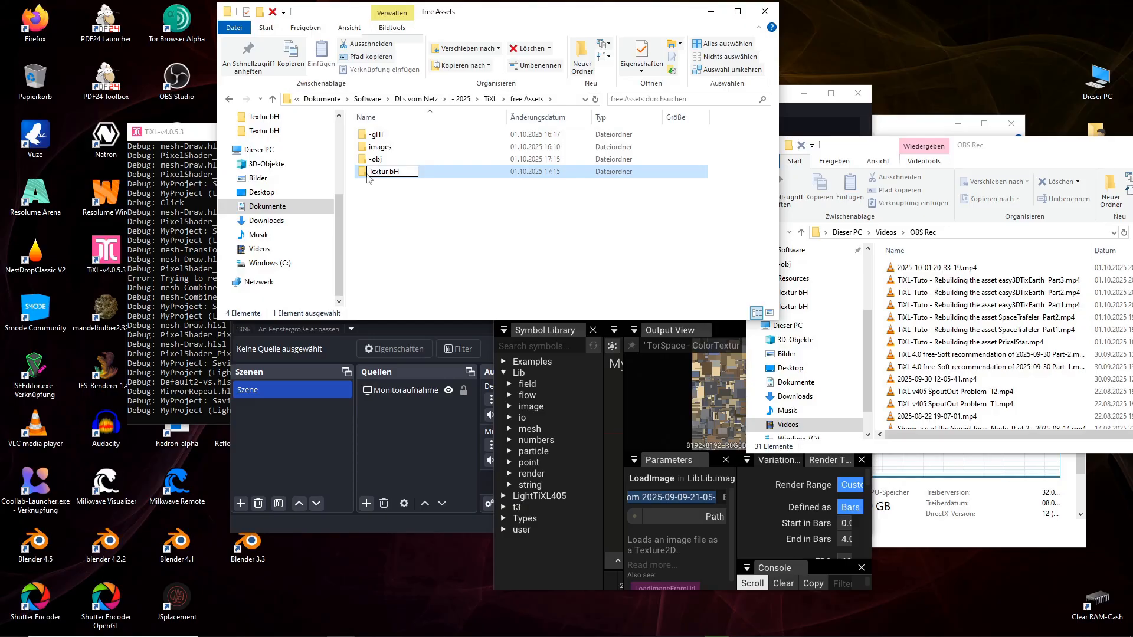
{"action": "double_click", "coordinate": [360, 172]}
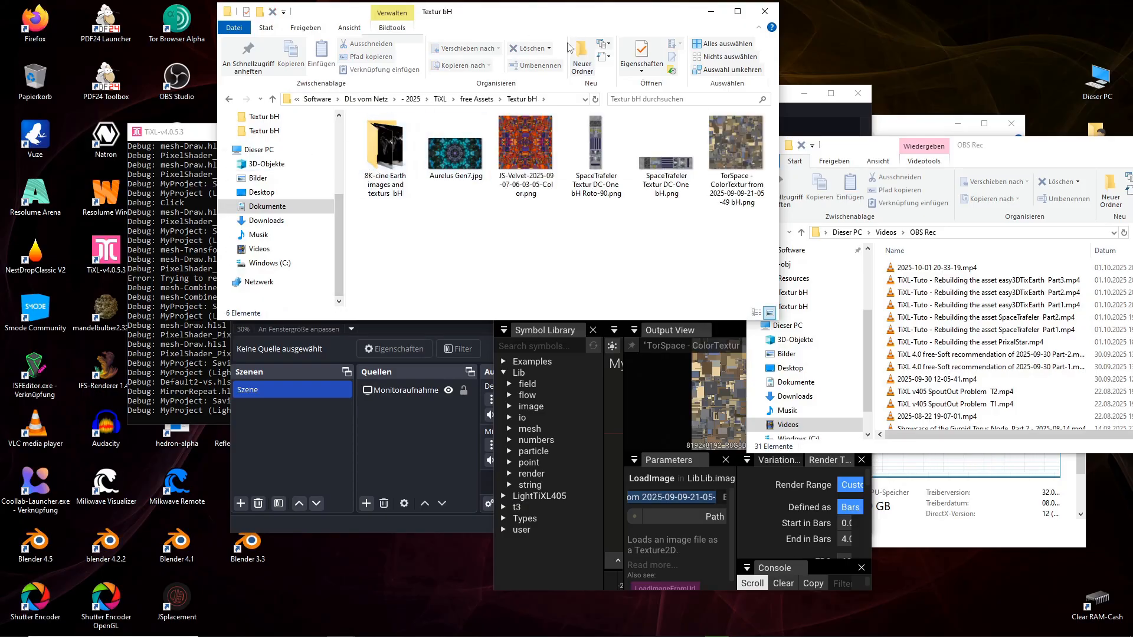
Switch to TiXL and maximize its window
{"action": "left_click", "coordinate": [540, 571]}
{"action": "left_click", "coordinate": [828, 301]}
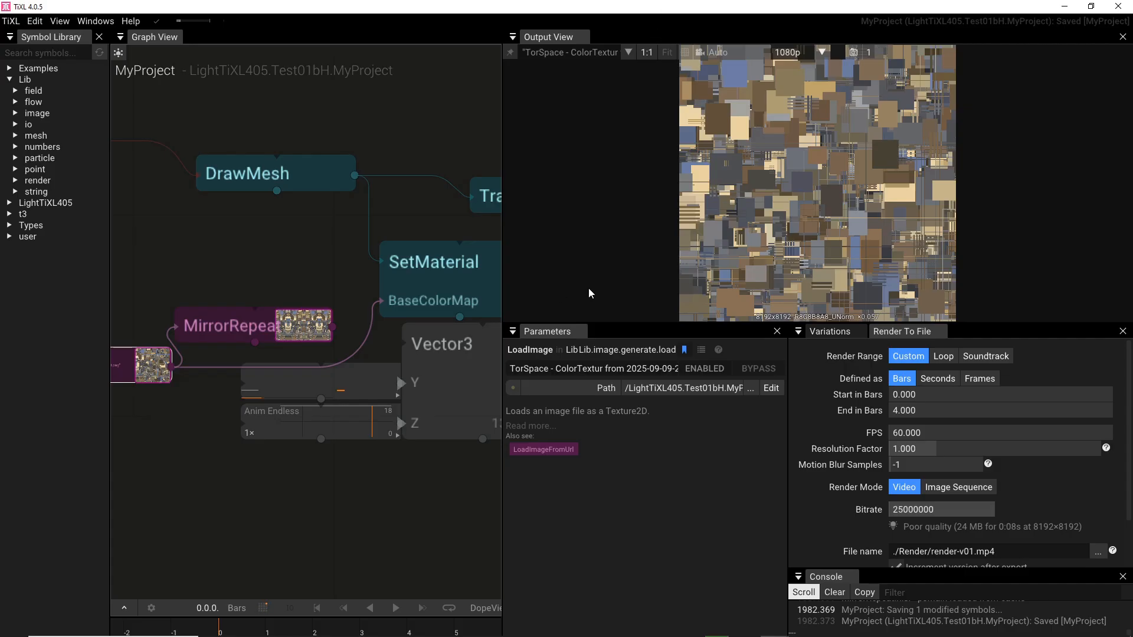
Examine the full texture file name given to the selected LoadImage node and locate that node in the graph
{"action": "left_click", "coordinate": [582, 367]}
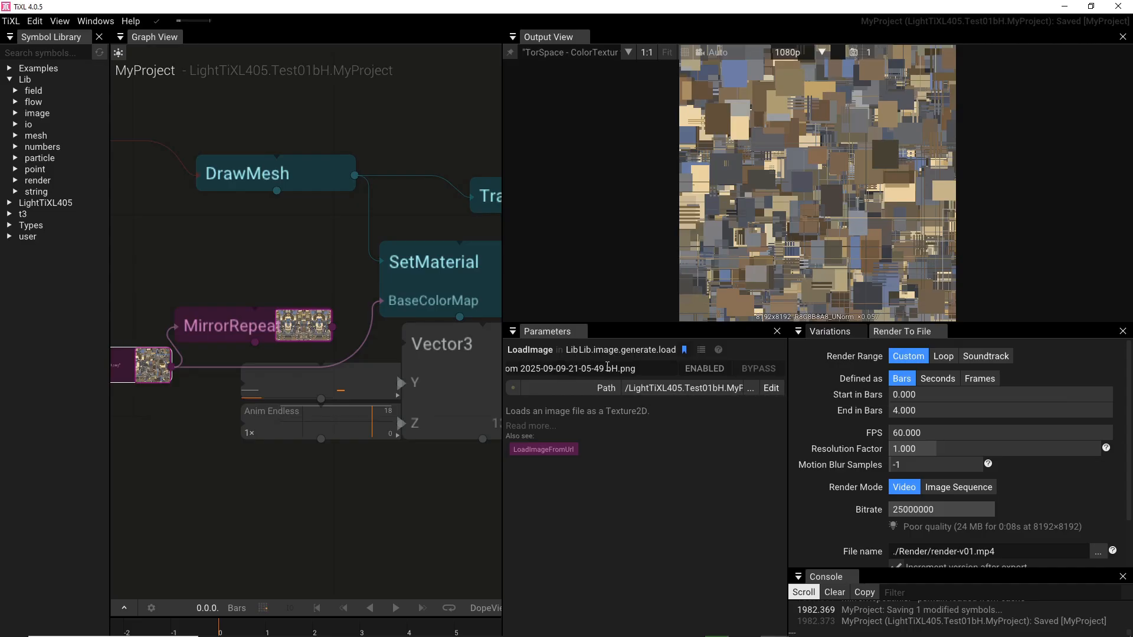
{"action": "key", "text": "ctrl+a"}
{"action": "left_click", "coordinate": [560, 369]}
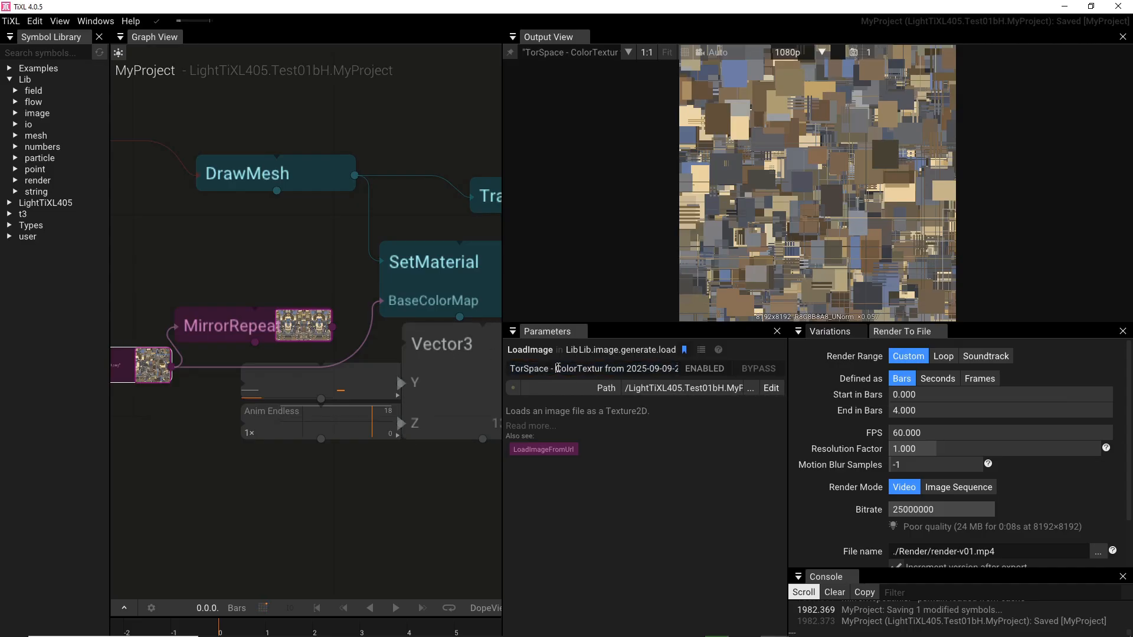
{"action": "left_click_drag", "start_coordinate": [559, 368], "coordinate": [717, 393]}
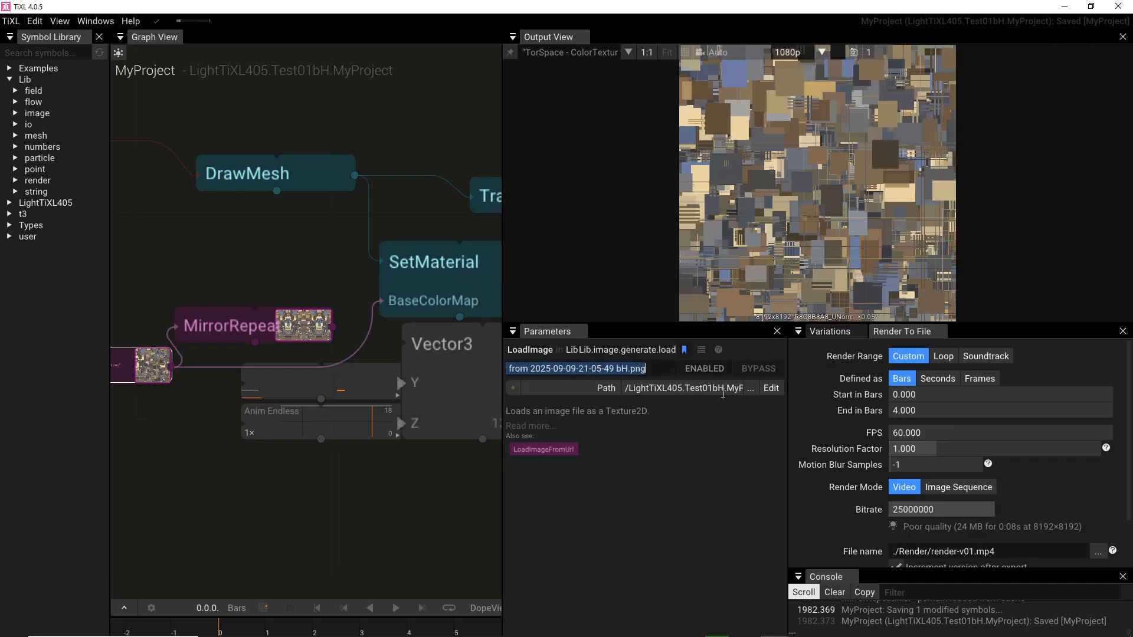
{"action": "left_click_drag", "start_coordinate": [157, 449], "coordinate": [369, 550]}
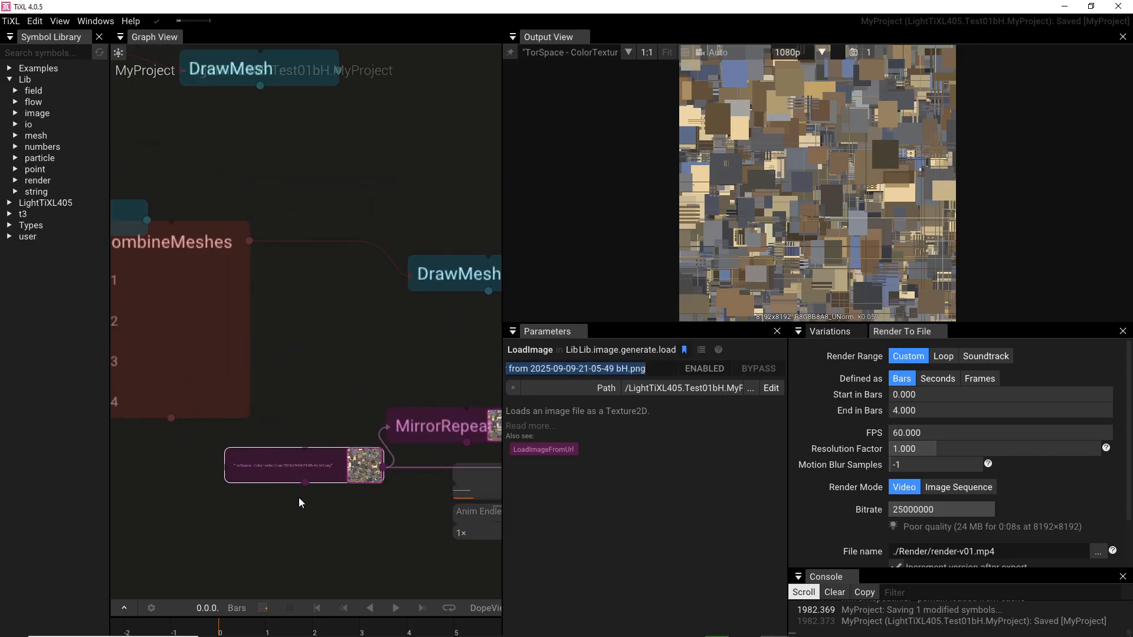
{"action": "left_click", "coordinate": [273, 471]}
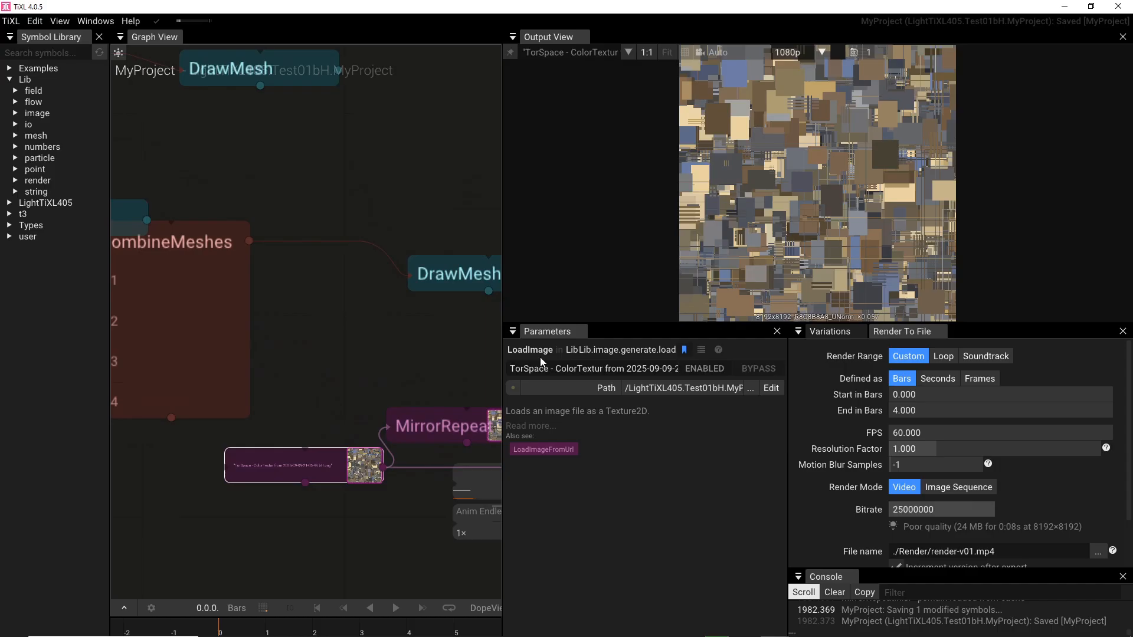
{"action": "left_click_drag", "start_coordinate": [373, 530], "coordinate": [280, 436]}
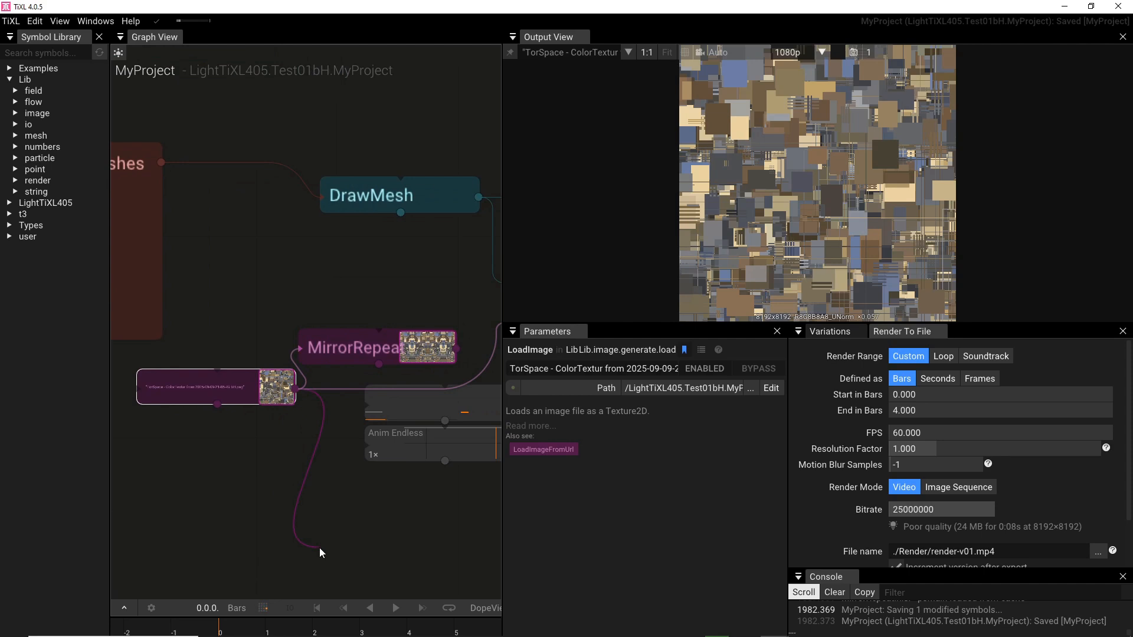
{"action": "left_click_drag", "start_coordinate": [296, 388], "coordinate": [230, 488]}
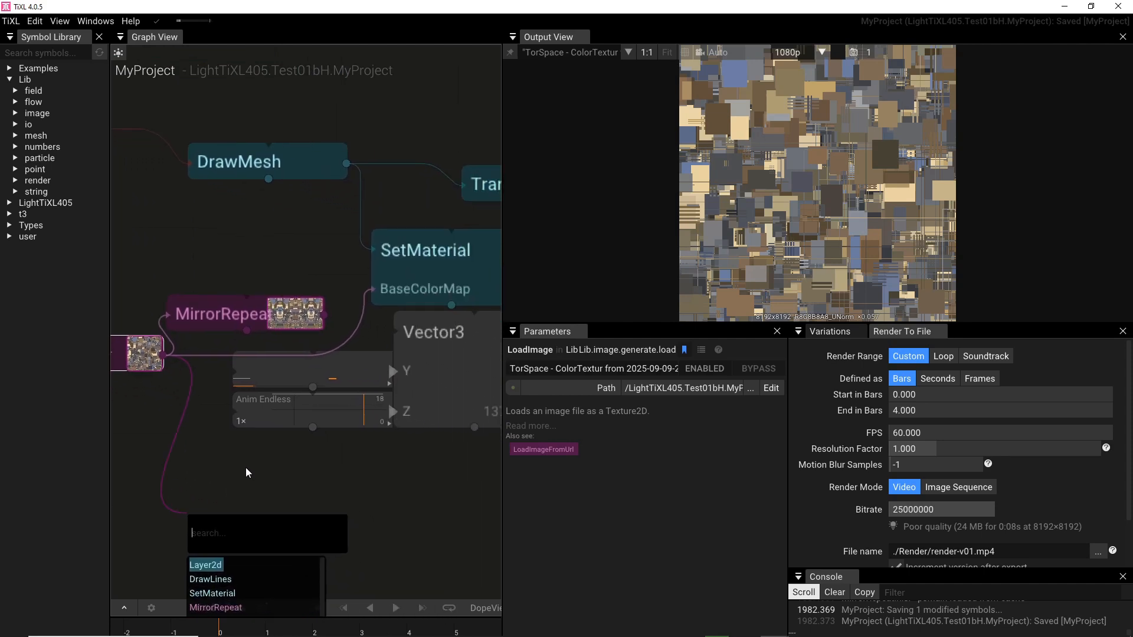
{"action": "key", "text": "Escape"}
Connect the MirrorRepeat output to the BaseColorMap input of SetMaterial and preview SetMaterial's output
{"action": "left_click", "coordinate": [437, 254]}
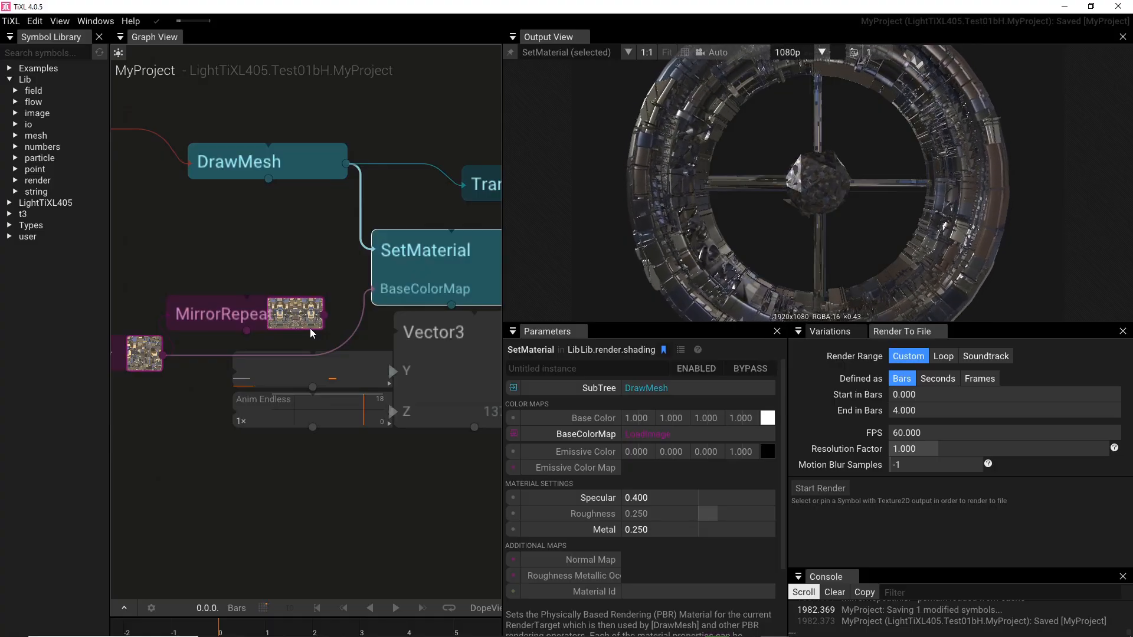
{"action": "left_click_drag", "start_coordinate": [323, 315], "coordinate": [381, 289]}
{"action": "left_click", "coordinate": [413, 275]}
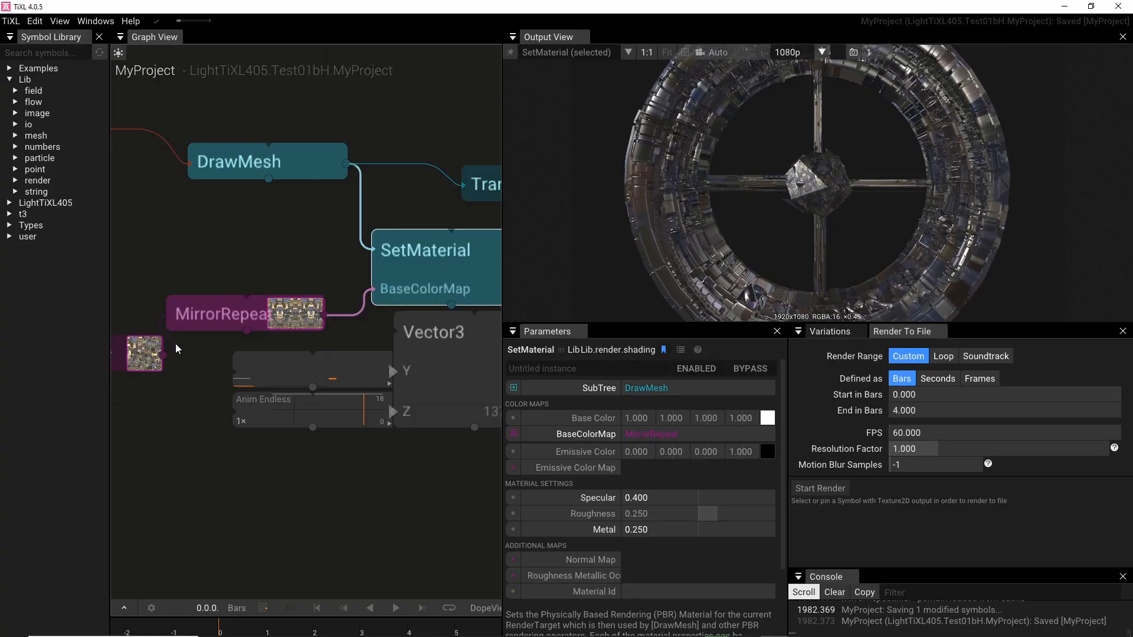
Reconnect the LoadImage texture to SetMaterial's BaseColorMap and preview the scene through the OrbitCamera node
{"action": "left_click_drag", "start_coordinate": [173, 359], "coordinate": [381, 292]}
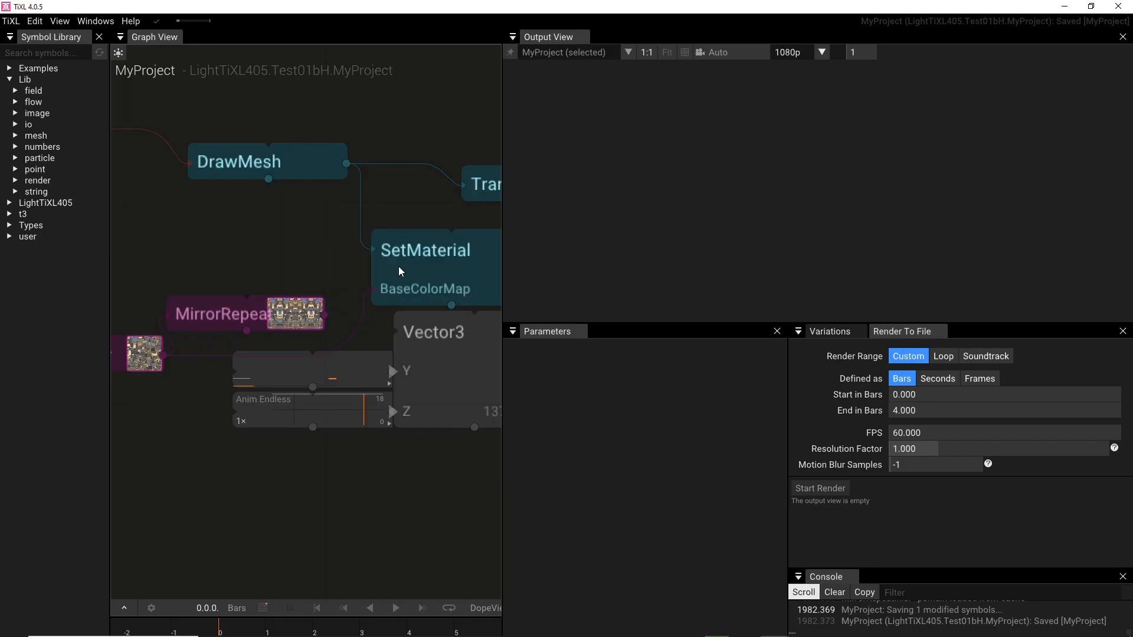
{"action": "left_click", "coordinate": [398, 268]}
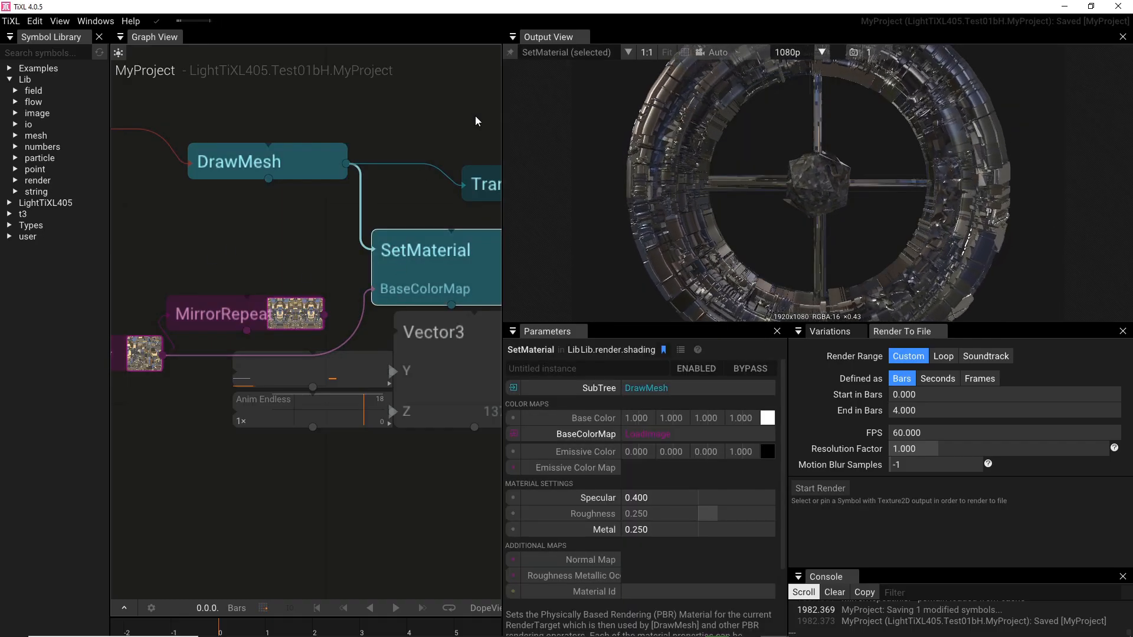
{"action": "left_click_drag", "start_coordinate": [475, 118], "coordinate": [159, 143]}
{"action": "left_click", "coordinate": [445, 312]}
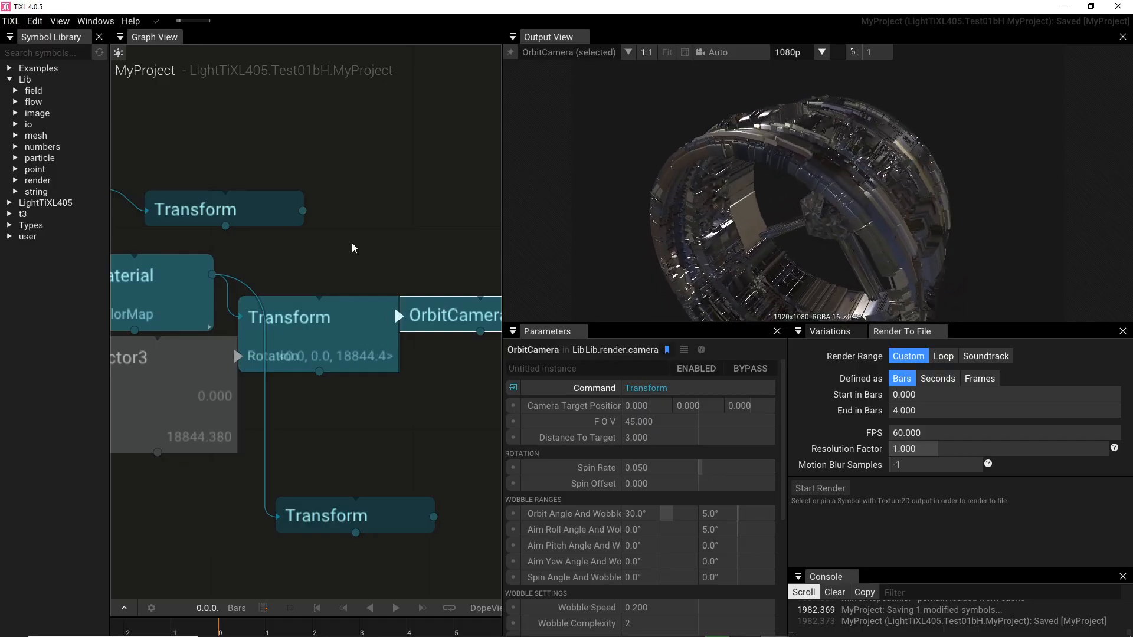
Switch SetMaterial's BaseColorMap source to MirrorRepeat and back to LoadImage to compare both textures in the camera preview
{"action": "left_click_drag", "start_coordinate": [354, 248], "coordinate": [460, 97]}
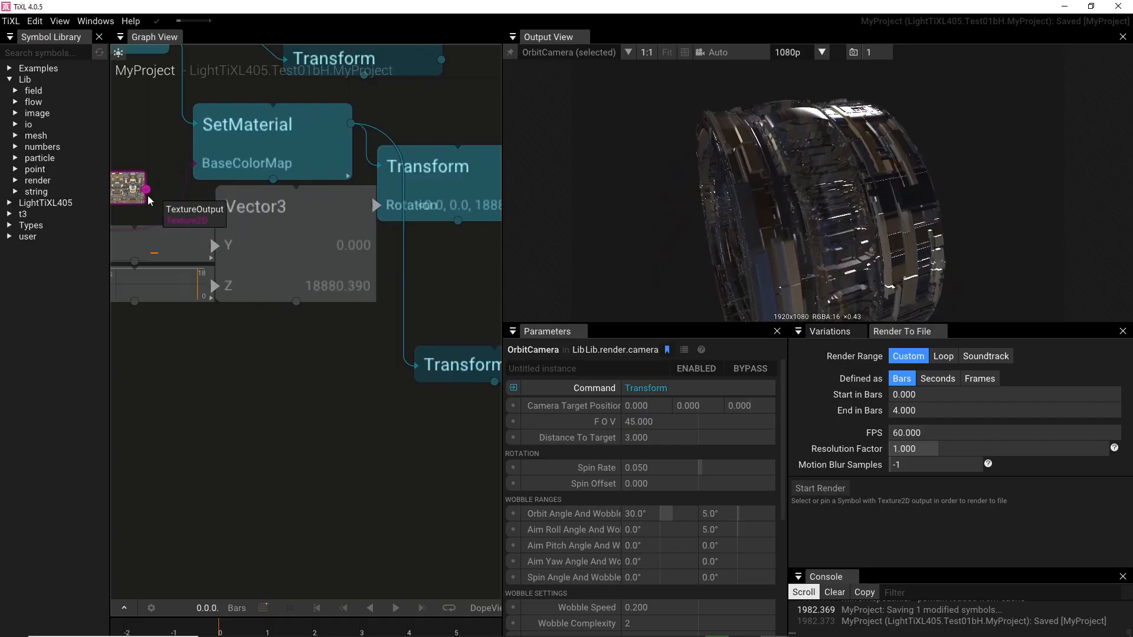
{"action": "left_click_drag", "start_coordinate": [146, 187], "coordinate": [205, 165]}
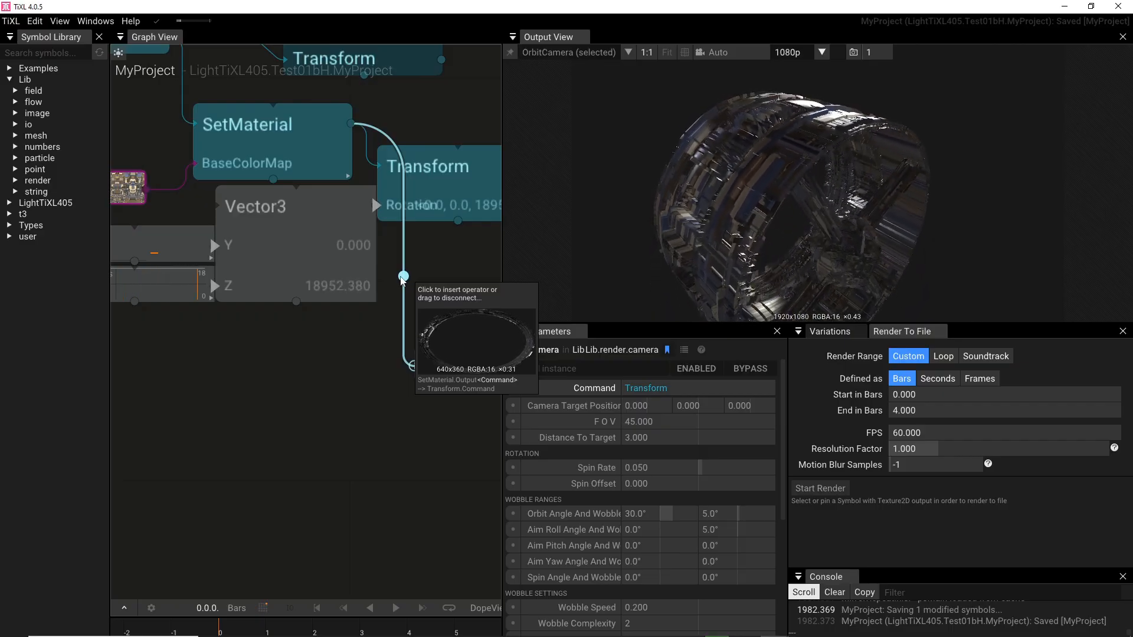
{"action": "left_click_drag", "start_coordinate": [255, 416], "coordinate": [426, 491]}
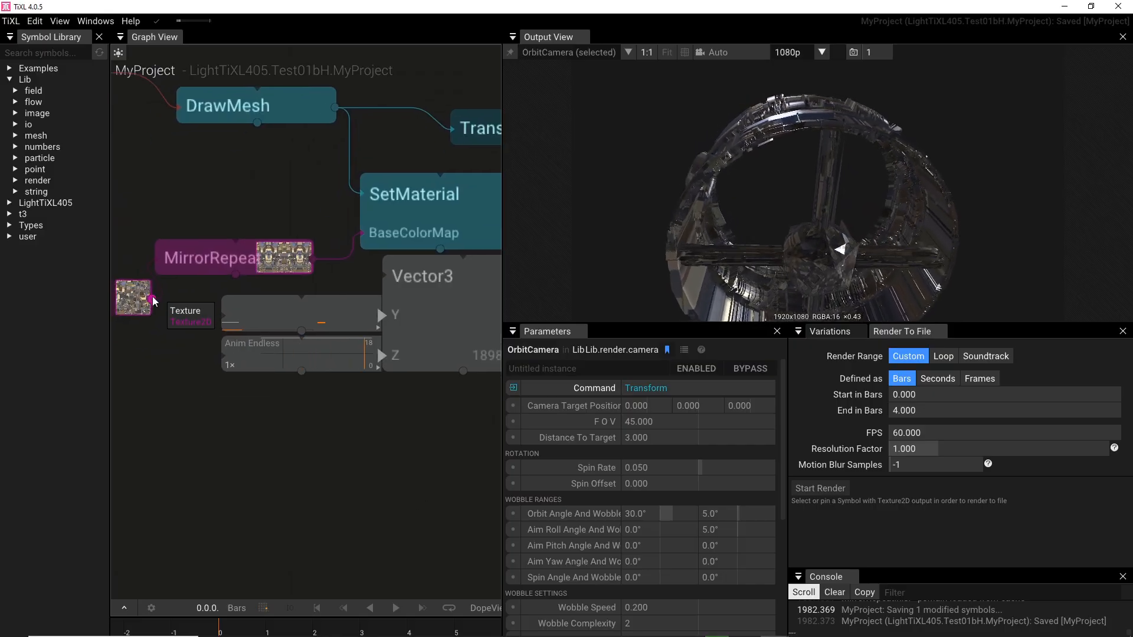
{"action": "left_click_drag", "start_coordinate": [152, 299], "coordinate": [363, 235]}
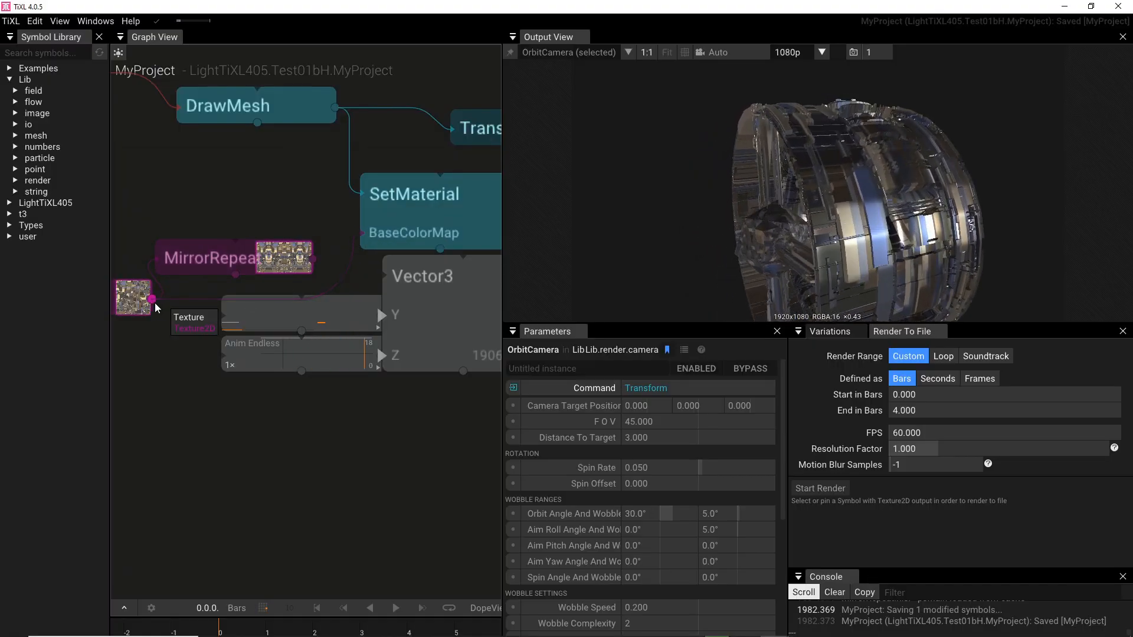
Connect the MirrorRepeat output to SetMaterial's BaseColorMap input once more
{"action": "left_click_drag", "start_coordinate": [313, 265], "coordinate": [361, 236]}
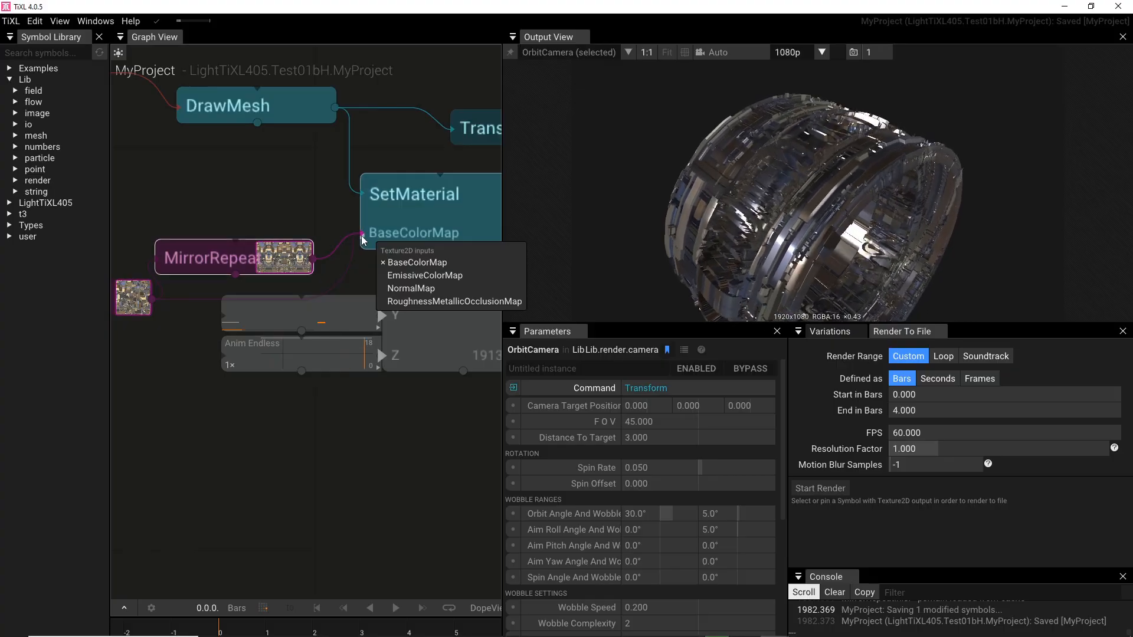
{"action": "left_click_drag", "start_coordinate": [361, 238], "coordinate": [361, 237]}
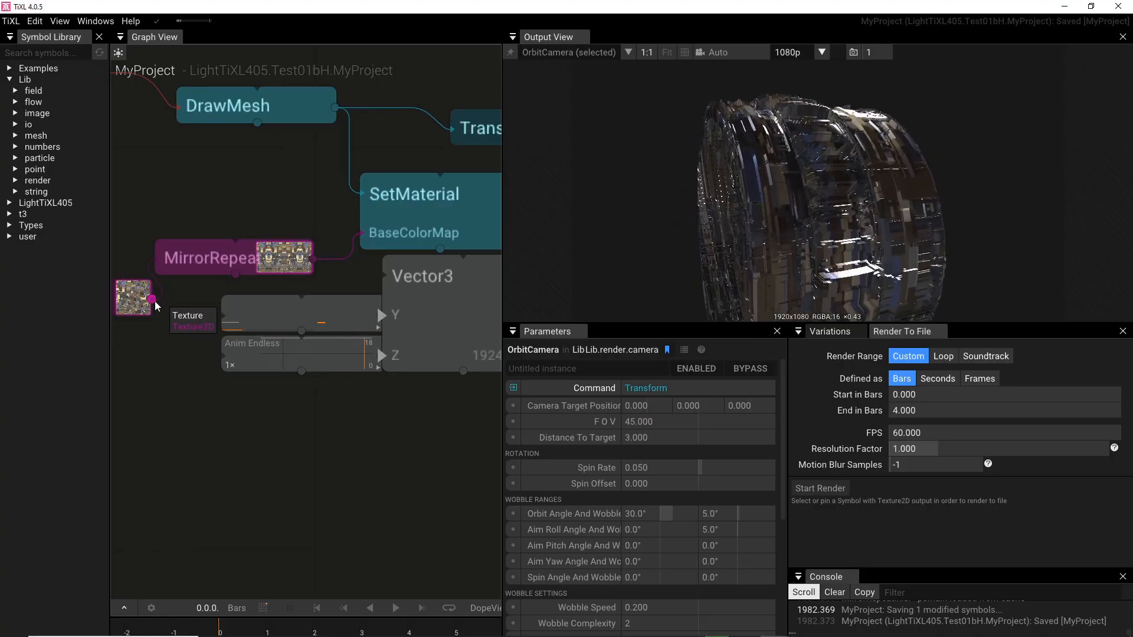
Connect the LoadImage texture directly to SetMaterial's BaseColorMap, check MirrorRepeat's image, and select SetMaterial
{"action": "left_click_drag", "start_coordinate": [147, 305], "coordinate": [363, 235]}
{"action": "left_click", "coordinate": [229, 269]}
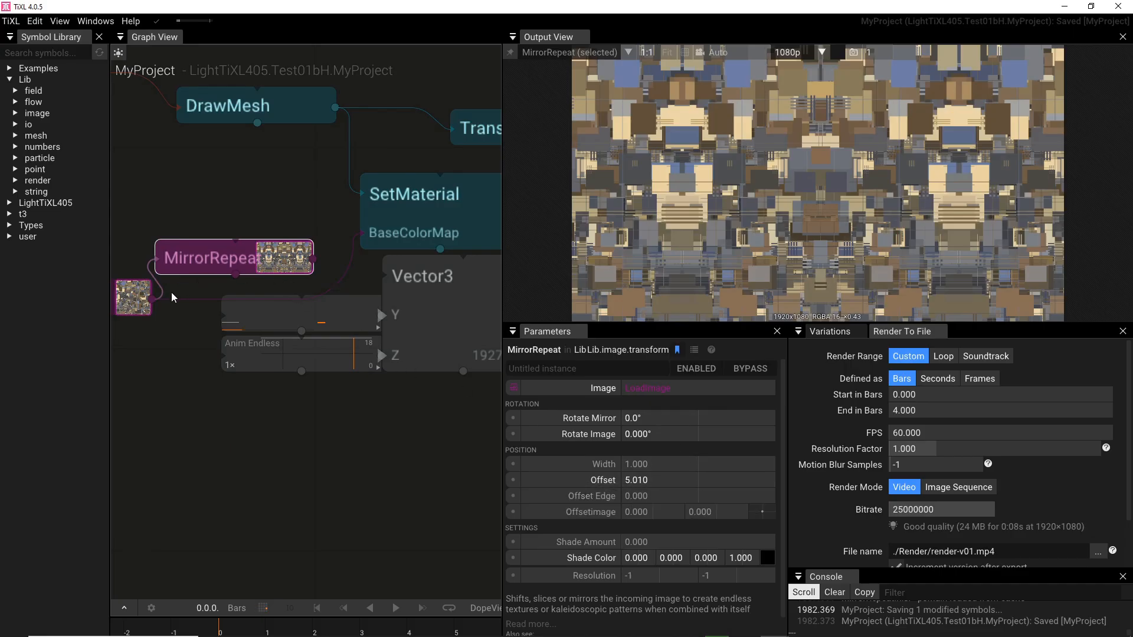
{"action": "left_click_drag", "start_coordinate": [152, 299], "coordinate": [373, 236]}
{"action": "left_click", "coordinate": [430, 186]}
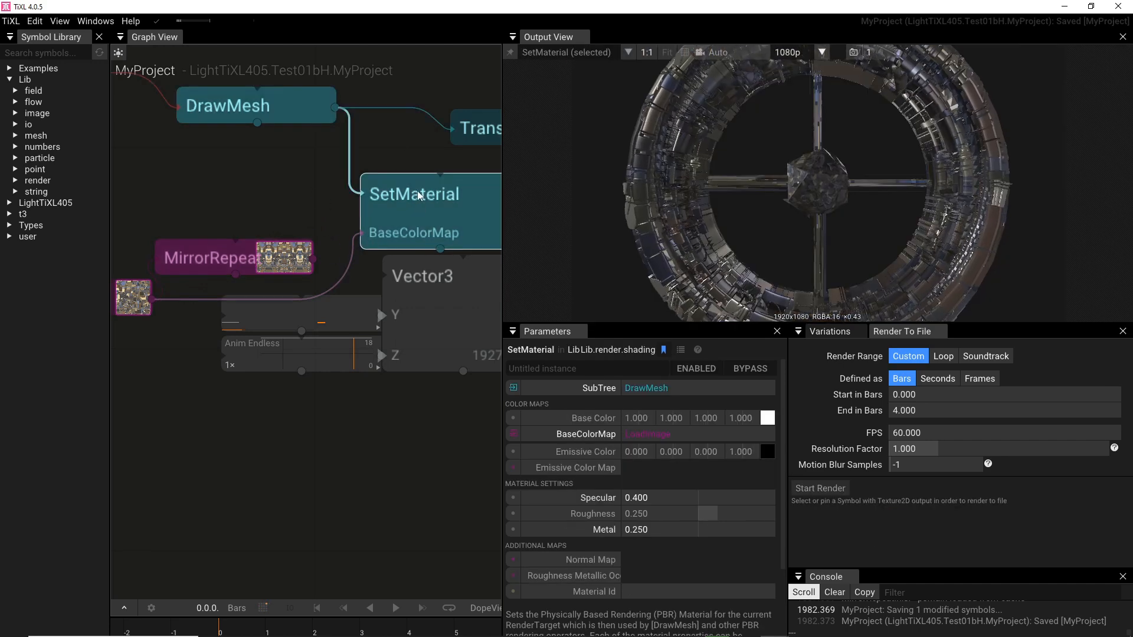
Inspect SetMaterial's BaseColorMap source and the texture file name on the LoadImage node
{"action": "scroll", "coordinate": [335, 157], "scroll_direction": "down", "scroll_amount": 4}
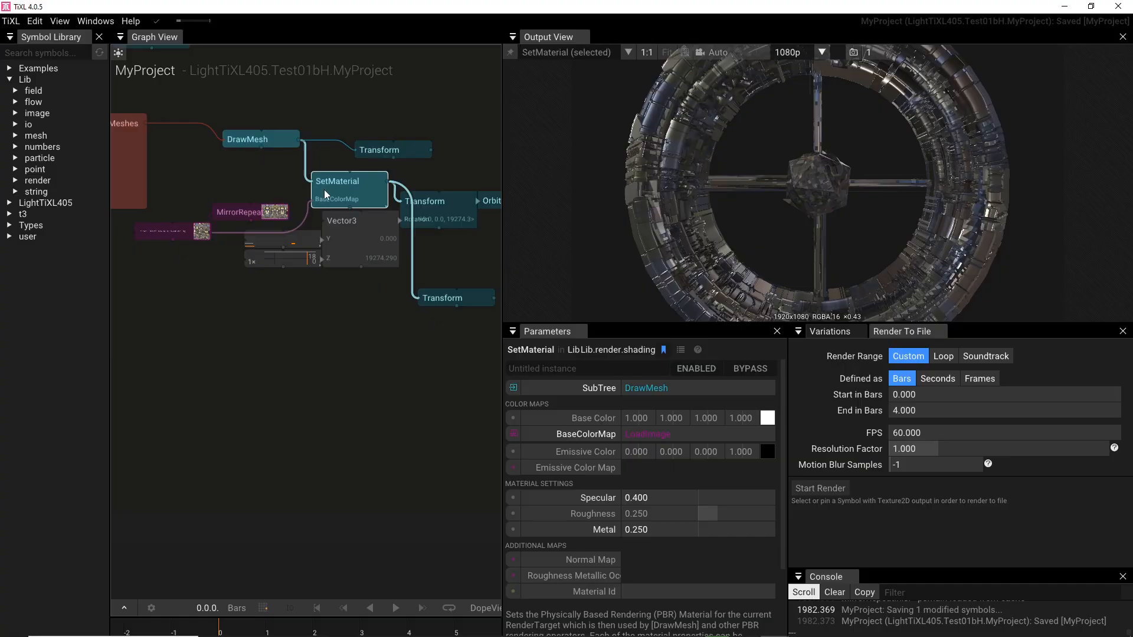
{"action": "left_click", "coordinate": [186, 232]}
{"action": "left_click", "coordinate": [368, 188]}
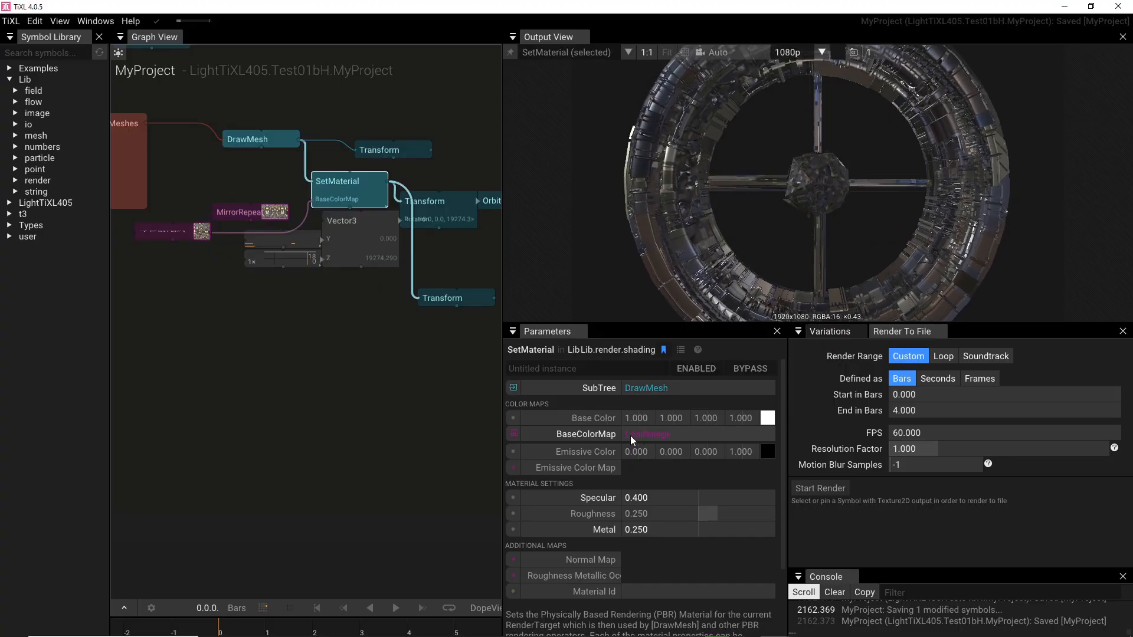
{"action": "left_click", "coordinate": [176, 235]}
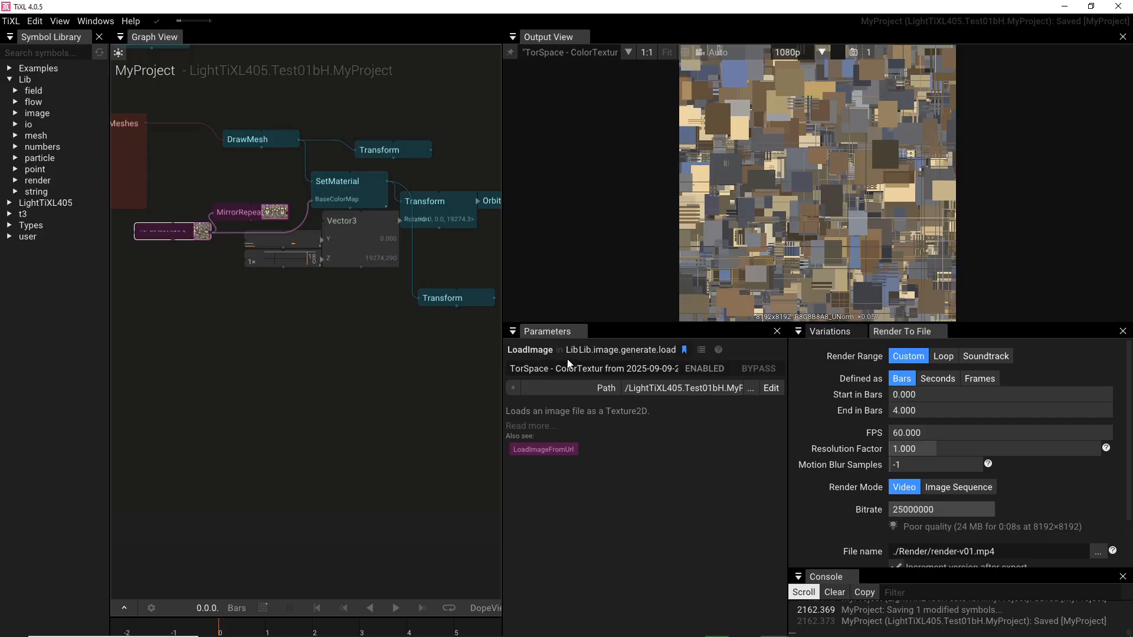
{"action": "left_click_drag", "start_coordinate": [555, 369], "coordinate": [684, 371]}
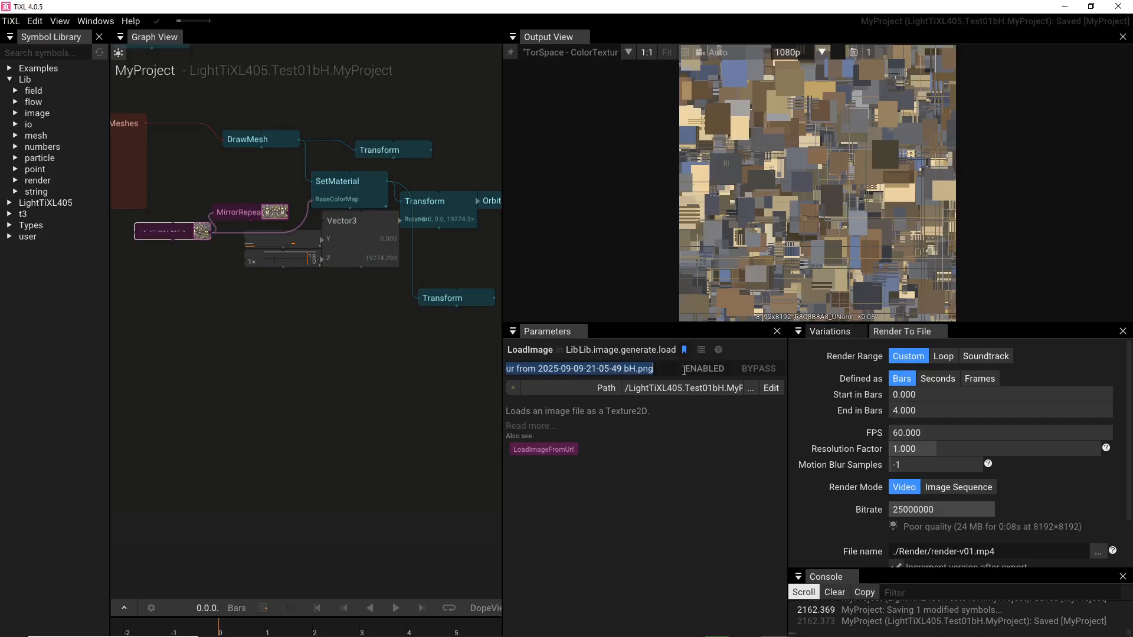
{"action": "left_click", "coordinate": [426, 412]}
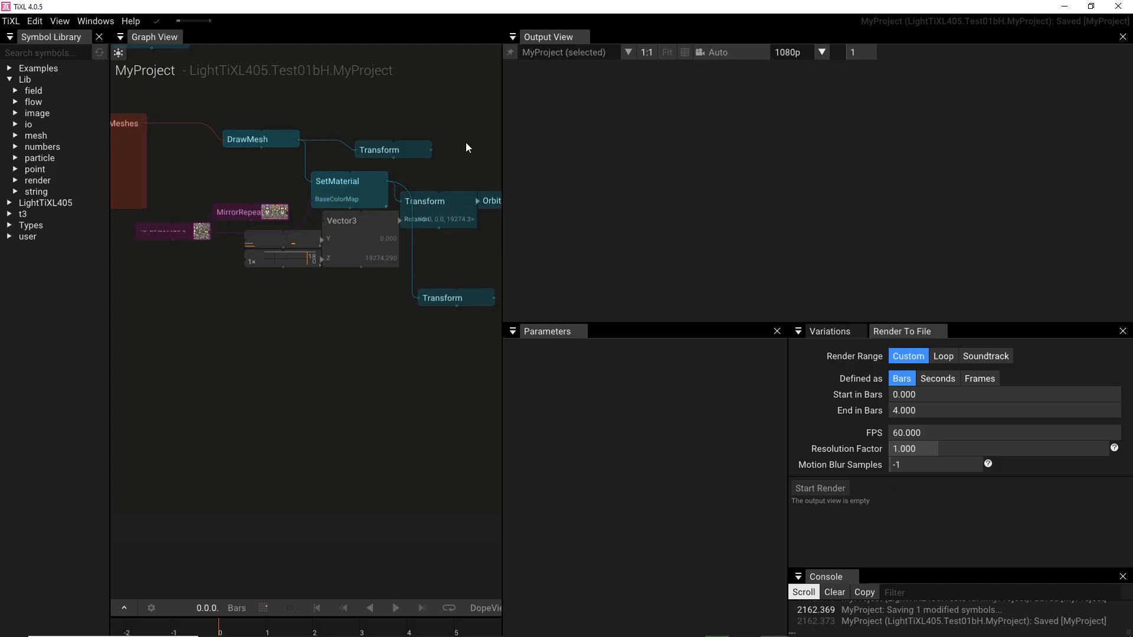
Preview the Transform node that feeds OrbitCamera and compare it with SetMaterial's output
{"action": "left_click_drag", "start_coordinate": [476, 129], "coordinate": [326, 174]}
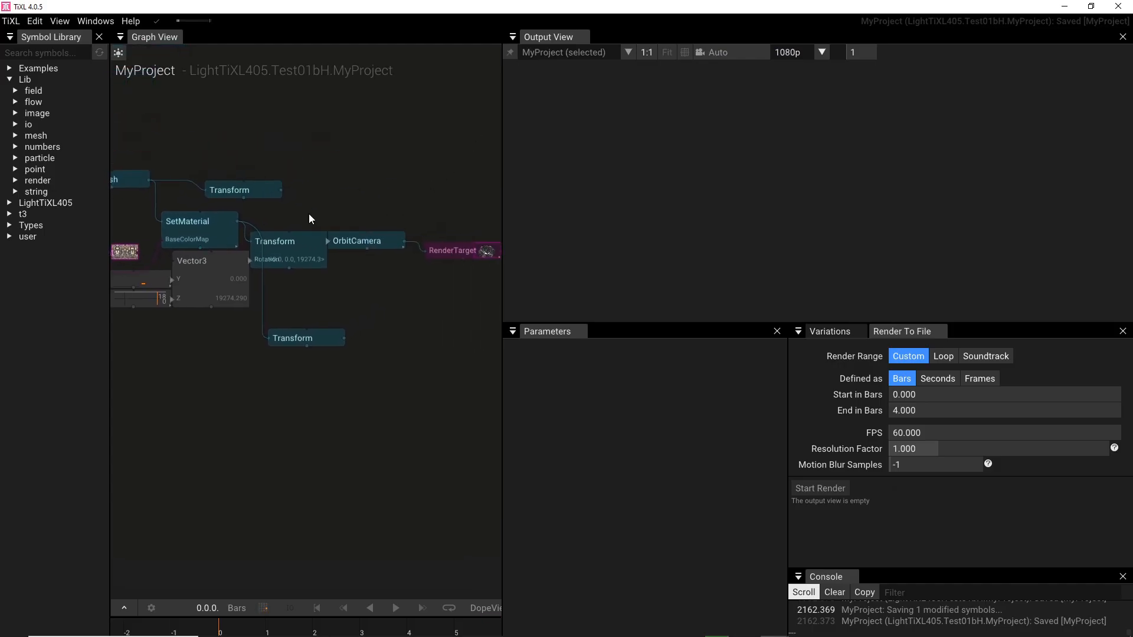
{"action": "left_click", "coordinate": [302, 251]}
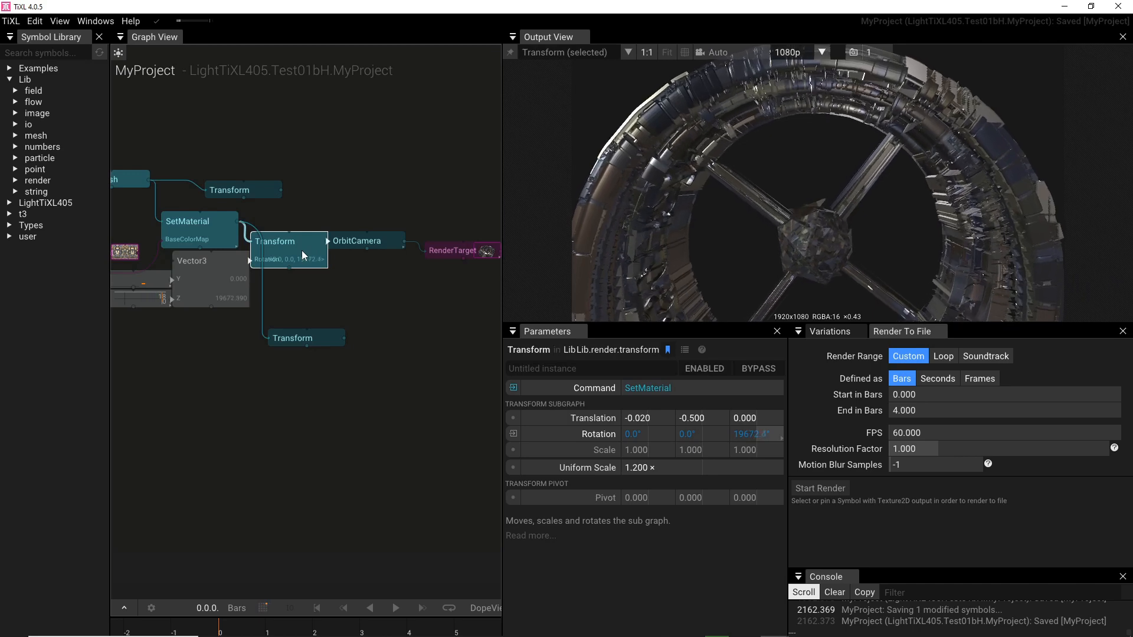
{"action": "left_click", "coordinate": [191, 236]}
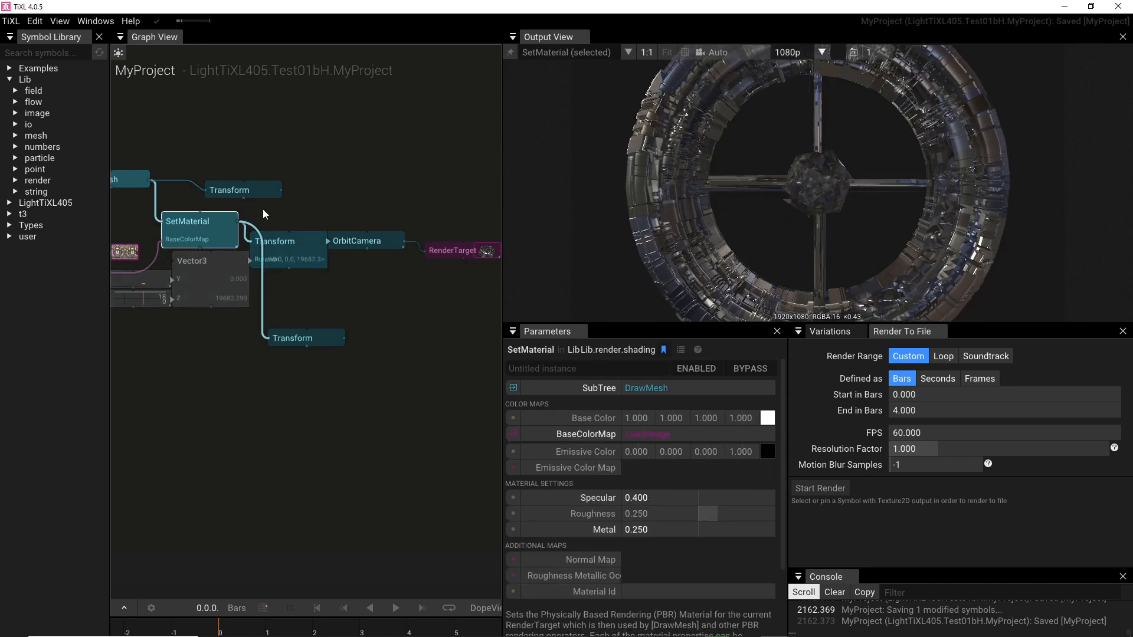
{"action": "left_click_drag", "start_coordinate": [289, 206], "coordinate": [406, 172]}
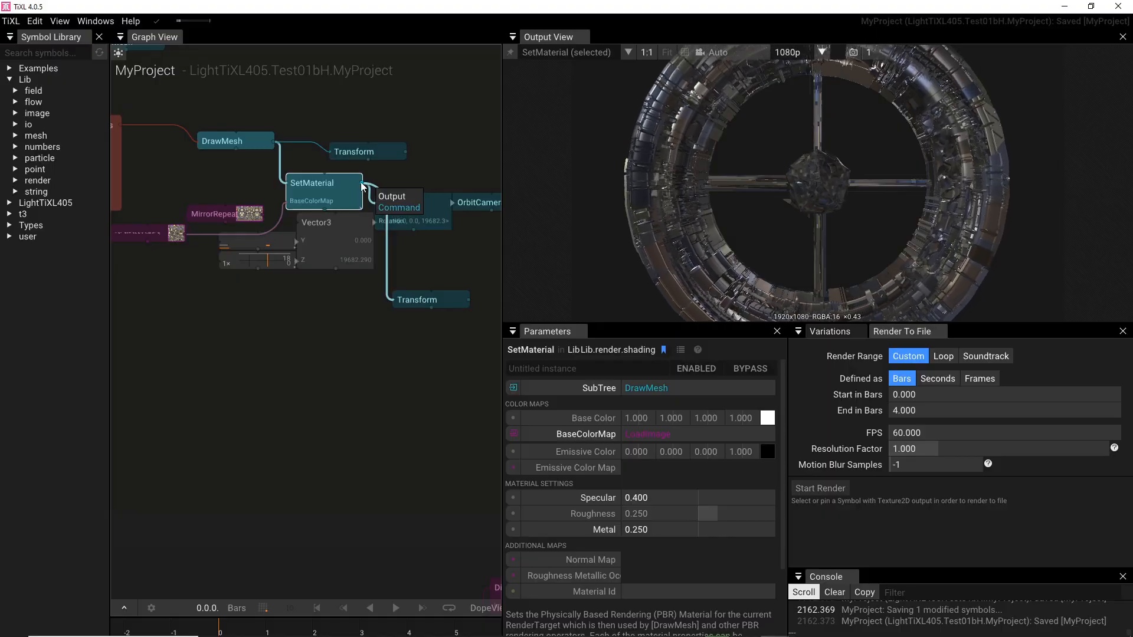
Add a Transform node fed by SetMaterial's output and connect a new Vector3 node to its Rotation input
{"action": "left_click_drag", "start_coordinate": [363, 186], "coordinate": [349, 421]}
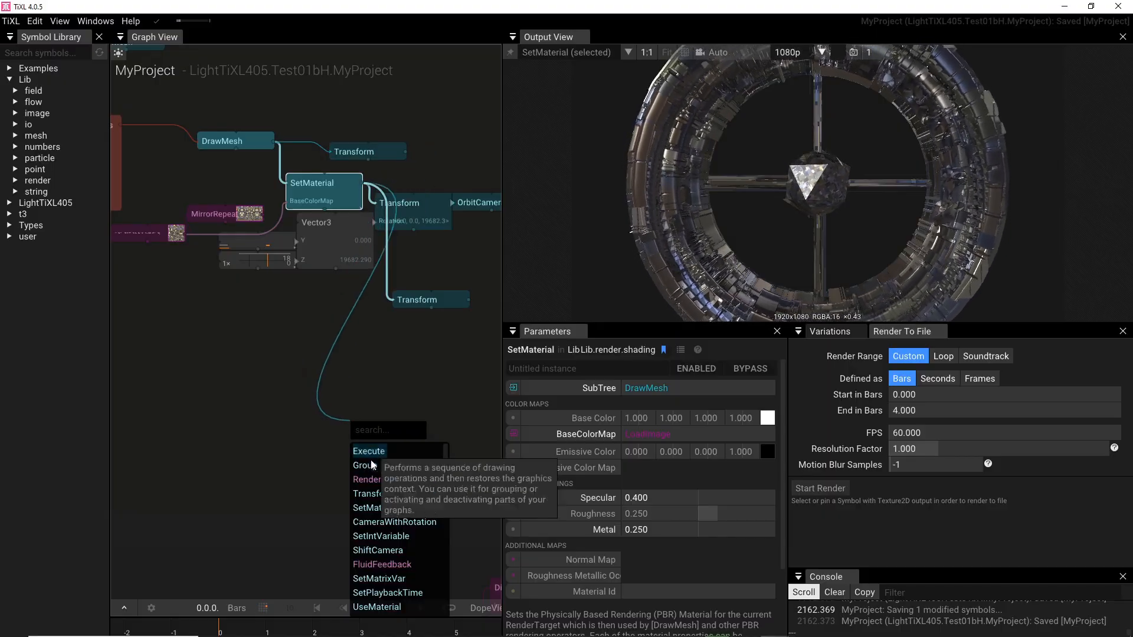
{"action": "left_click", "coordinate": [370, 493]}
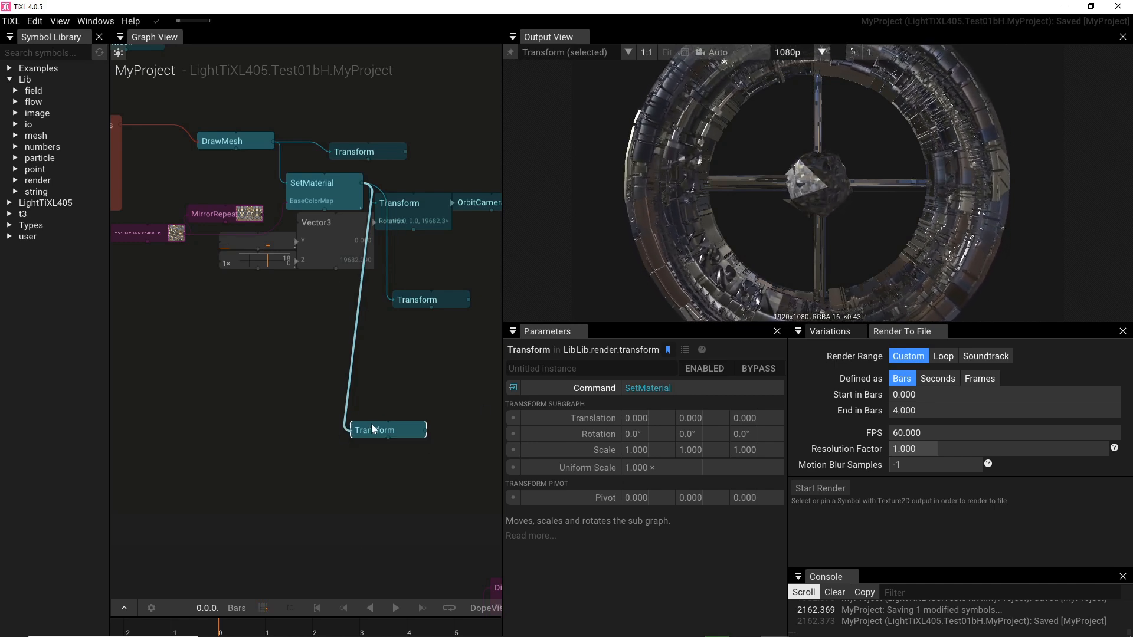
{"action": "left_click", "coordinate": [514, 433]}
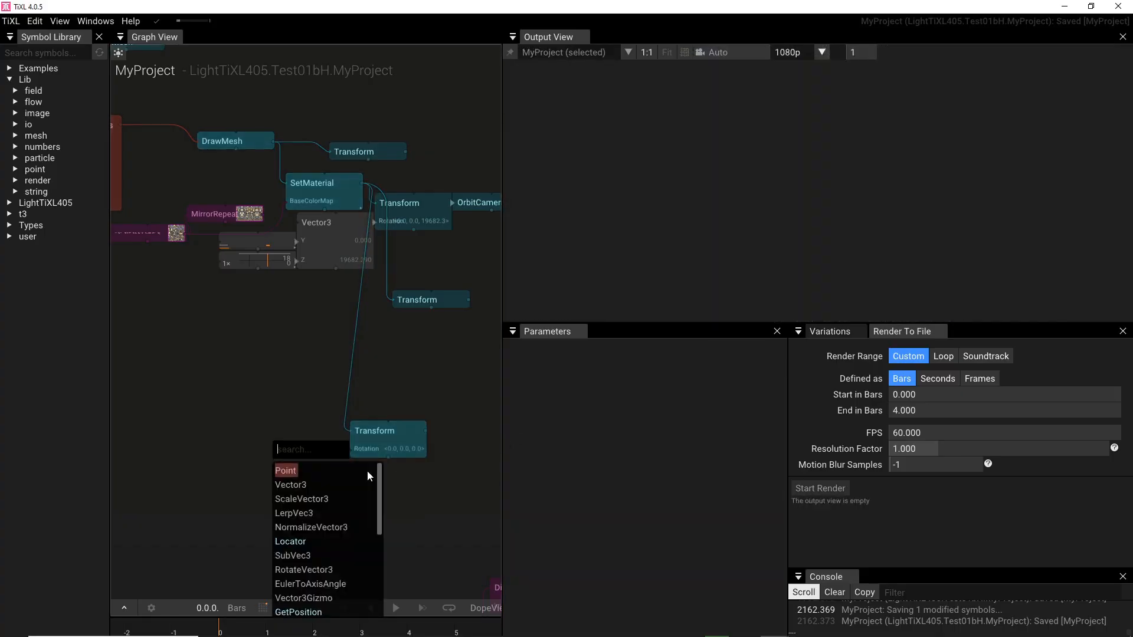
{"action": "left_click", "coordinate": [301, 486]}
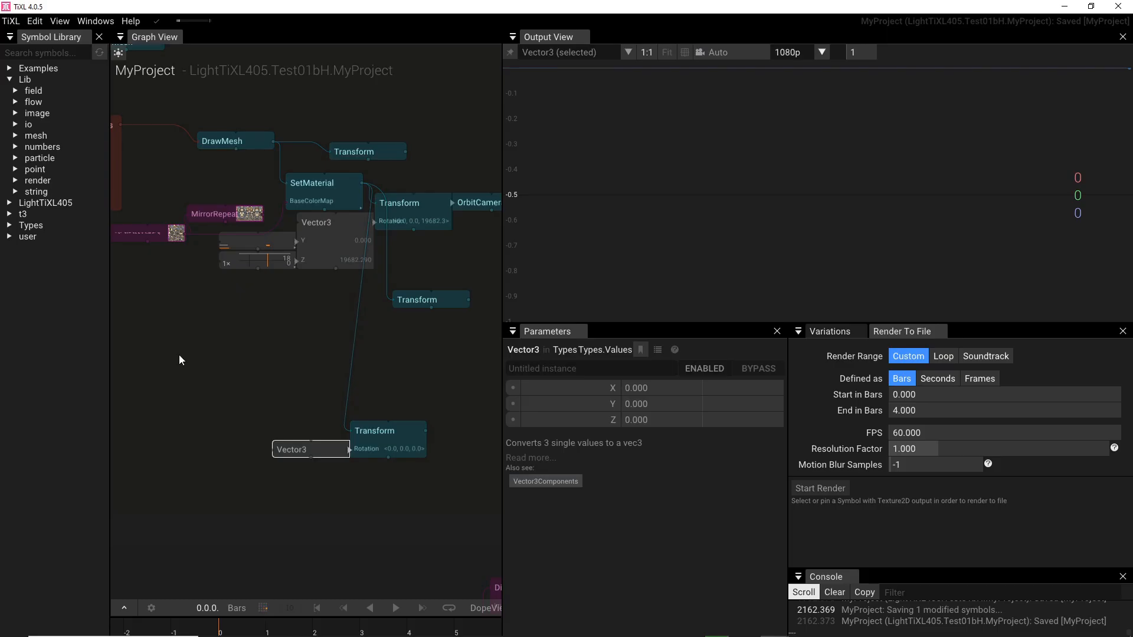
Inspect the AudioReaction and AnimValue nodes feeding the existing Vector3 and compare them with the new Vector3
{"action": "left_click_drag", "start_coordinate": [179, 355], "coordinate": [496, 355]}
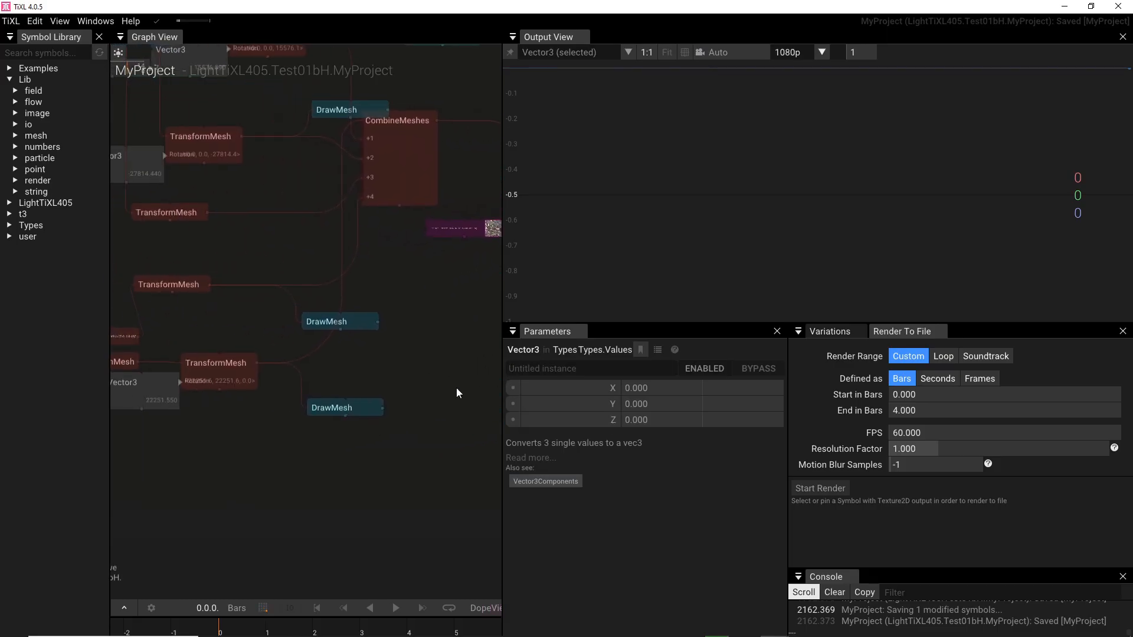
{"action": "left_click_drag", "start_coordinate": [455, 387], "coordinate": [64, 299]}
{"action": "left_click_drag", "start_coordinate": [146, 302], "coordinate": [266, 318]}
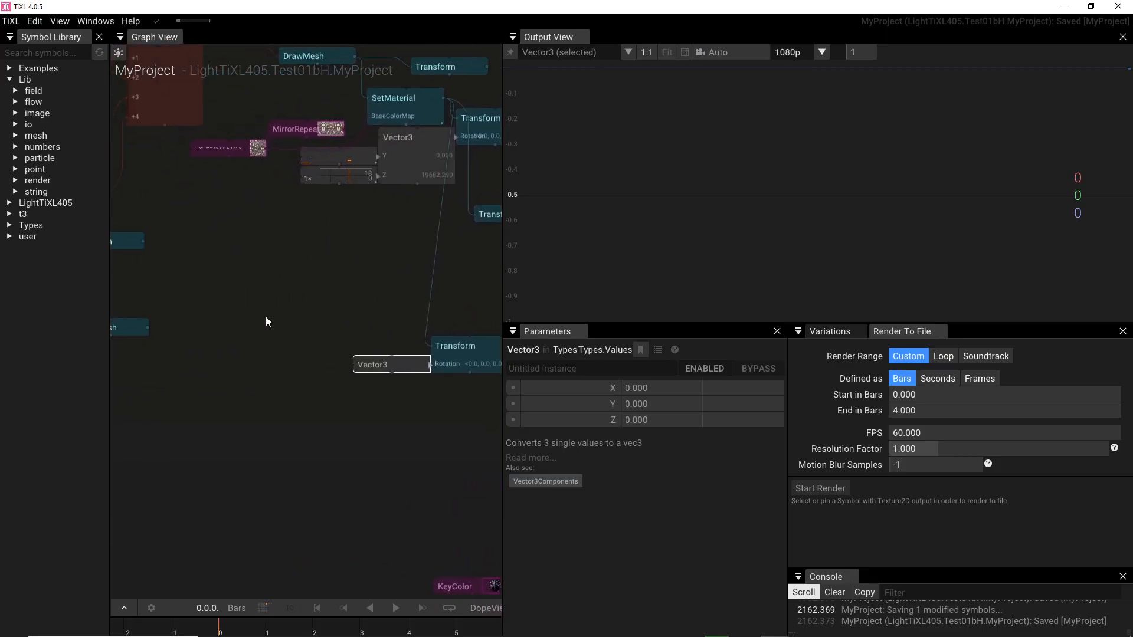
{"action": "left_click", "coordinate": [361, 157]}
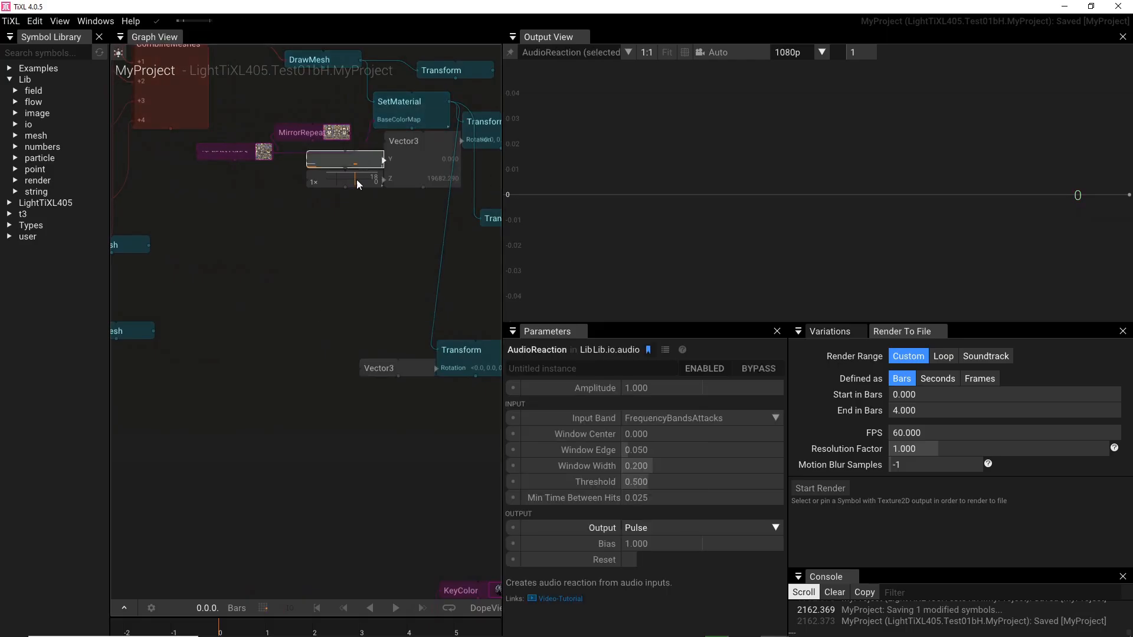
{"action": "left_click", "coordinate": [357, 180]}
{"action": "left_click", "coordinate": [390, 368]}
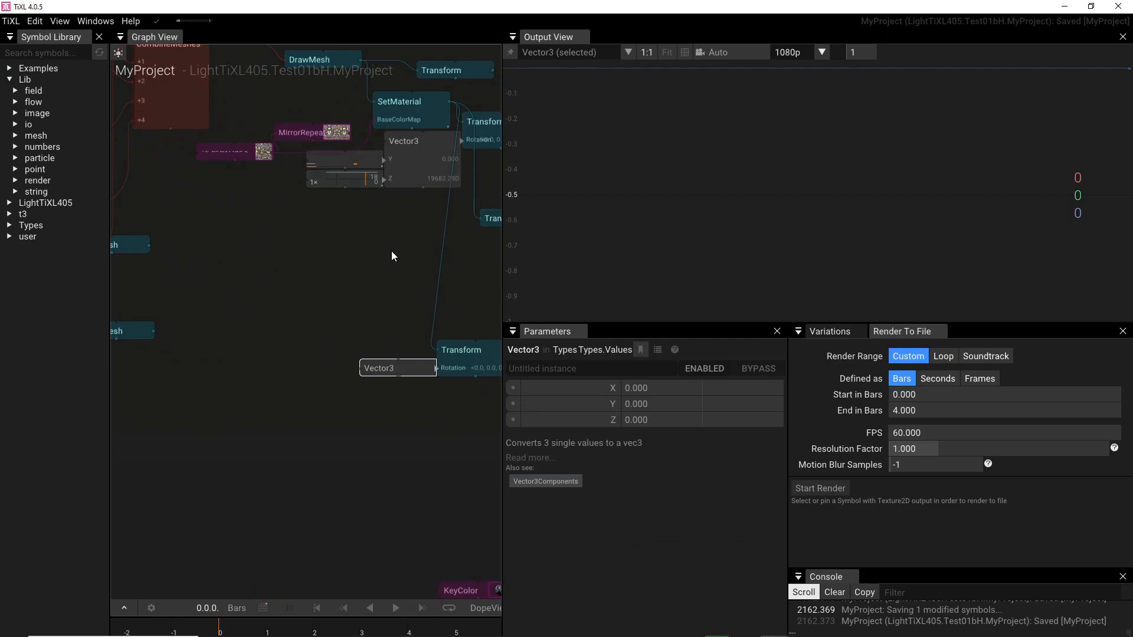
{"action": "left_click", "coordinate": [366, 157]}
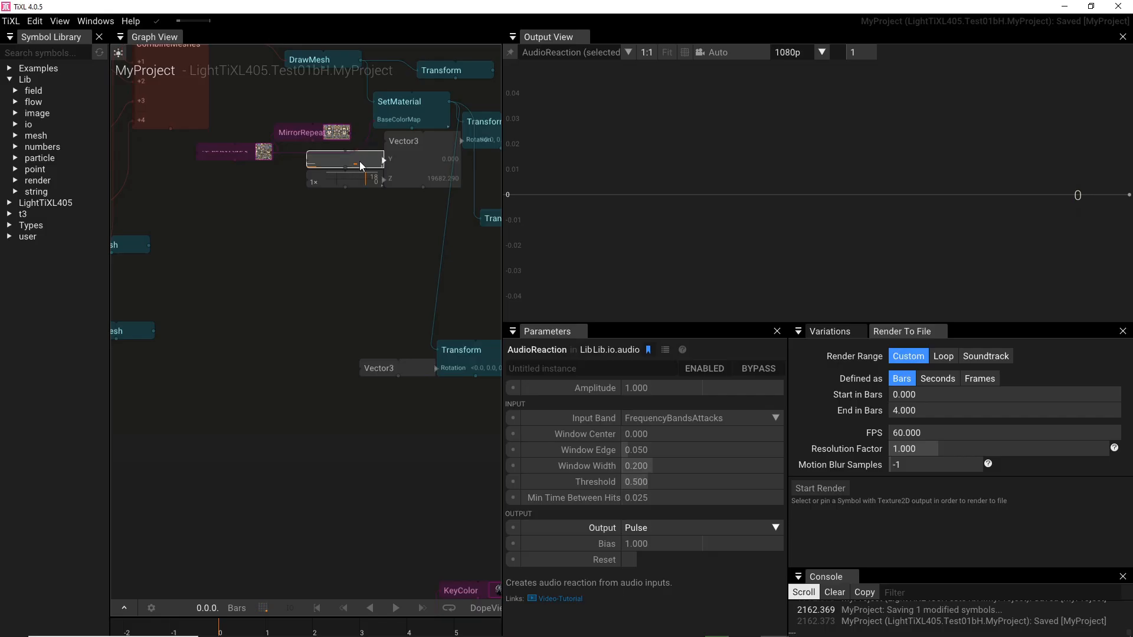
{"action": "left_click", "coordinate": [349, 180]}
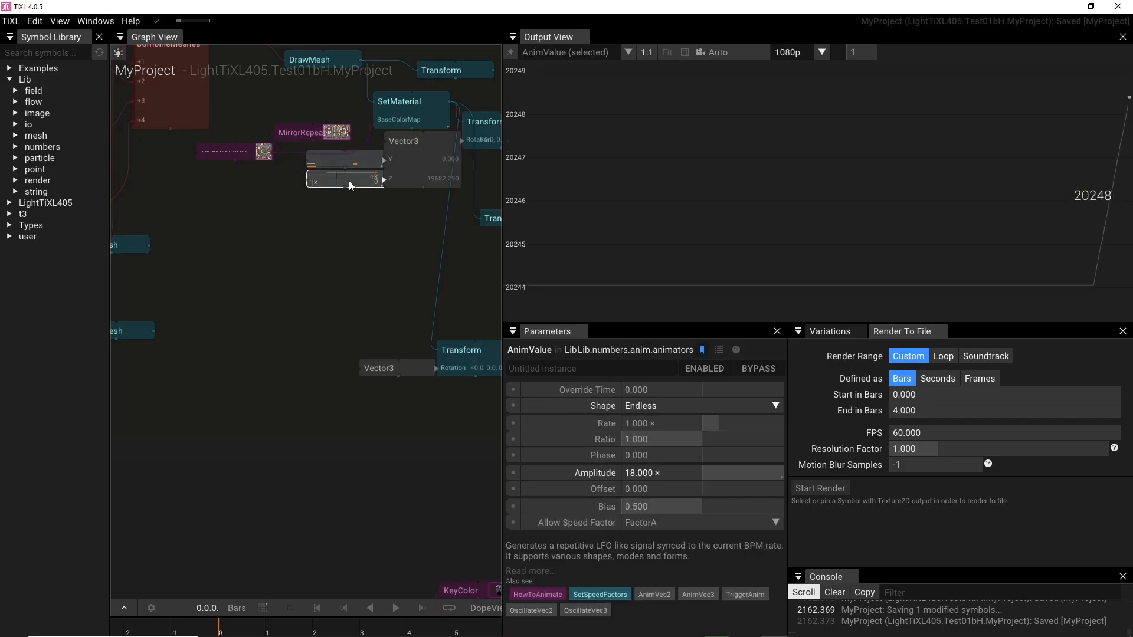
{"action": "left_click", "coordinate": [351, 160]}
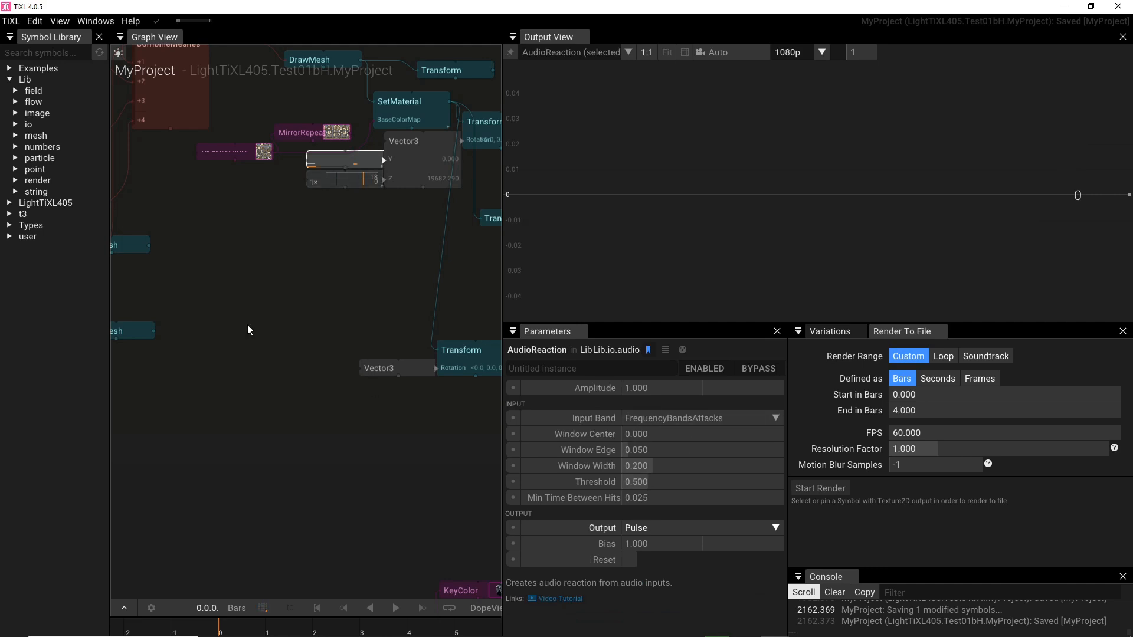
{"action": "left_click", "coordinate": [400, 367]}
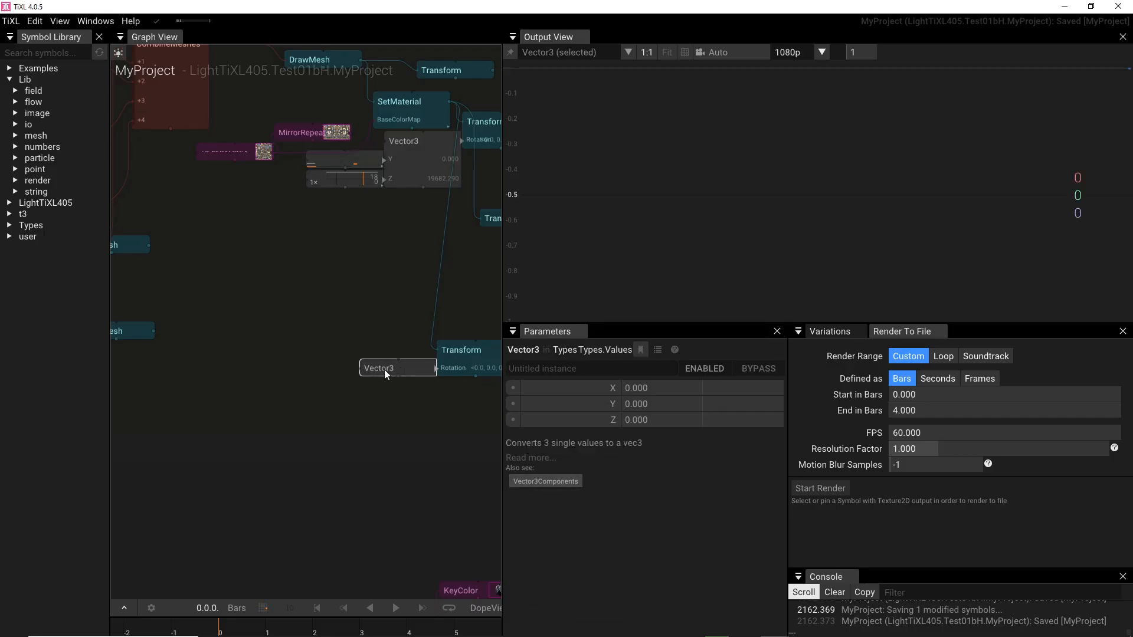
{"action": "left_click", "coordinate": [510, 404]}
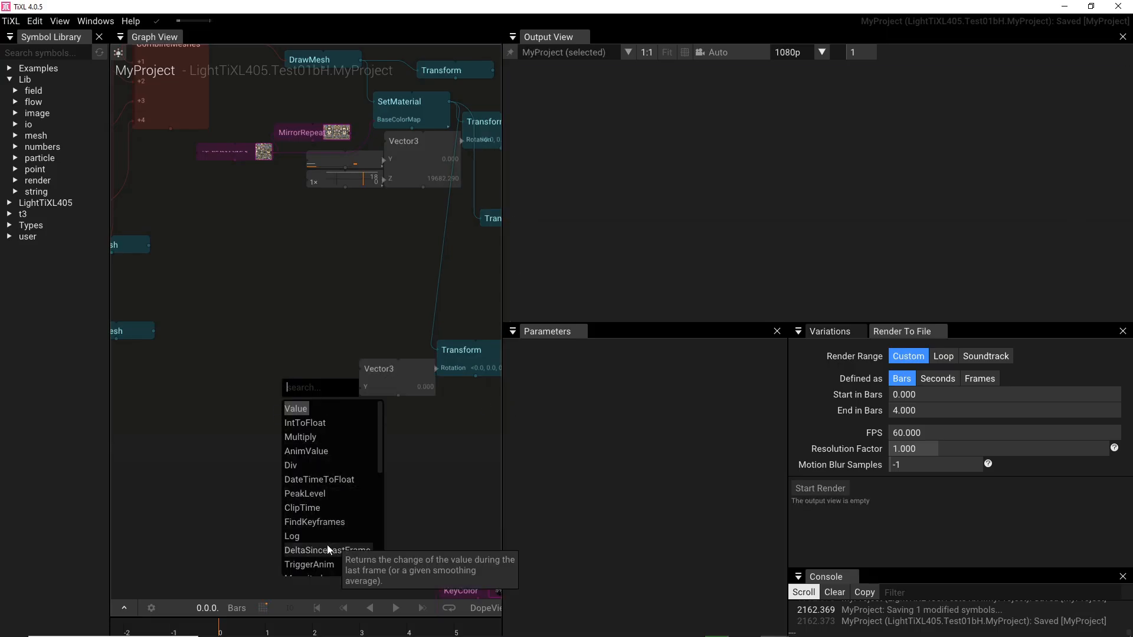
{"action": "scroll", "coordinate": [331, 560], "scroll_direction": "down", "scroll_amount": 5}
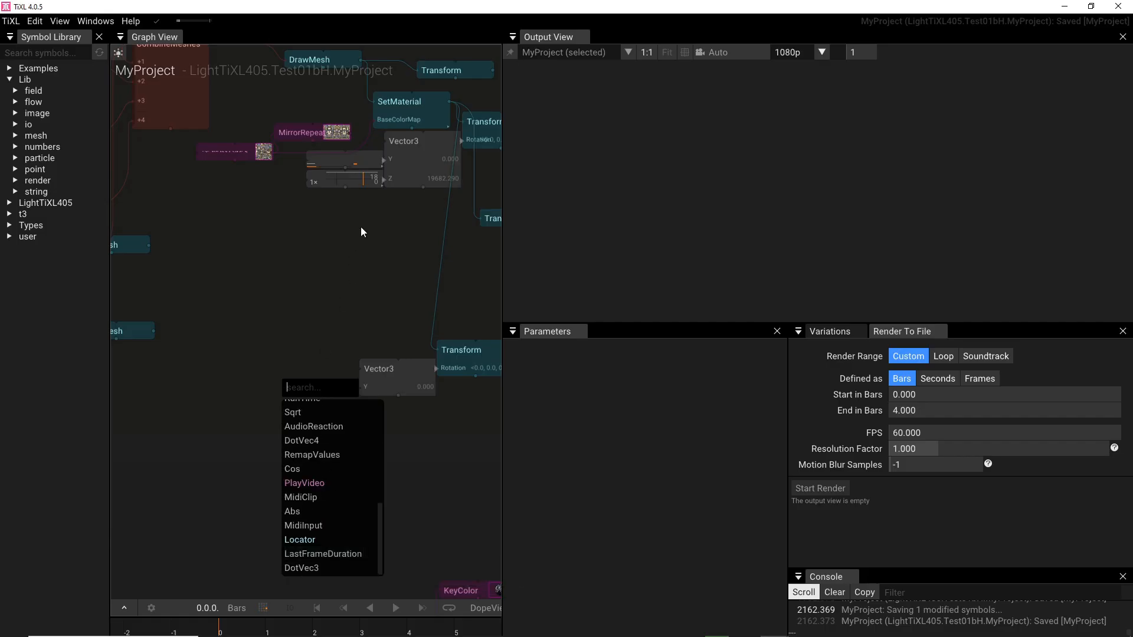
{"action": "left_click", "coordinate": [361, 164]}
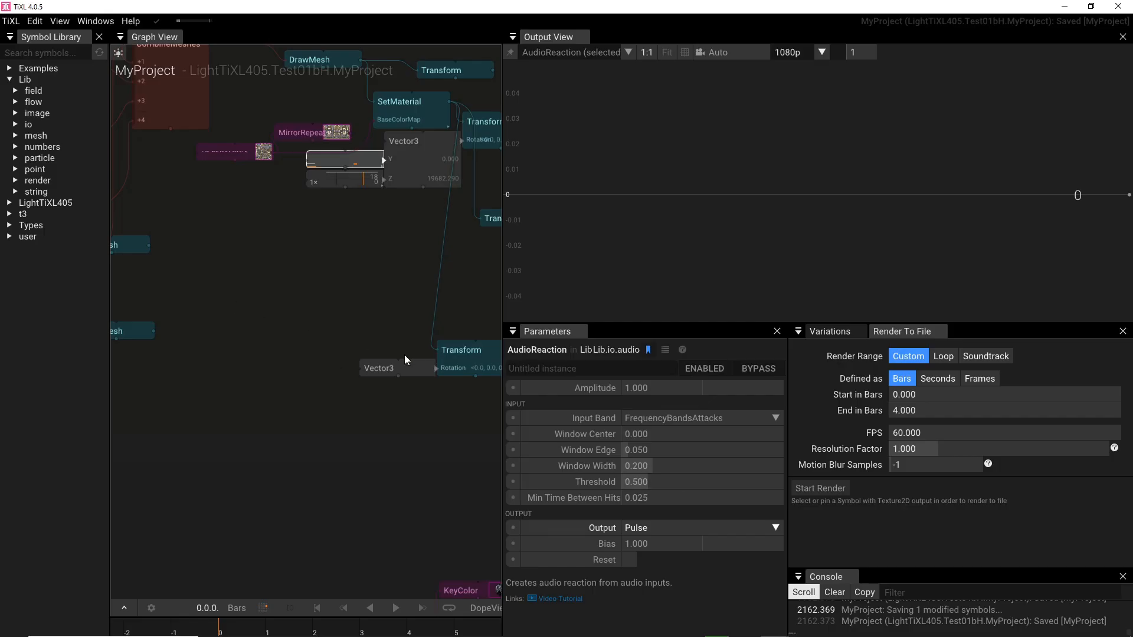
Add an AnimValue node to the Y input of the new Vector3
{"action": "left_click", "coordinate": [384, 370]}
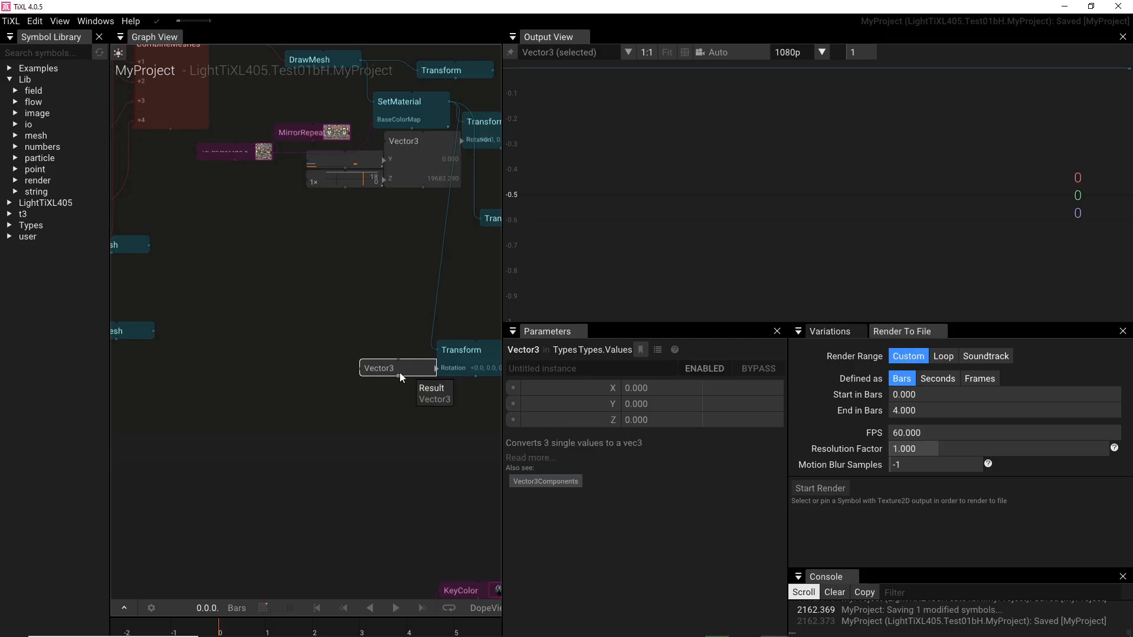
{"action": "left_click", "coordinate": [511, 404]}
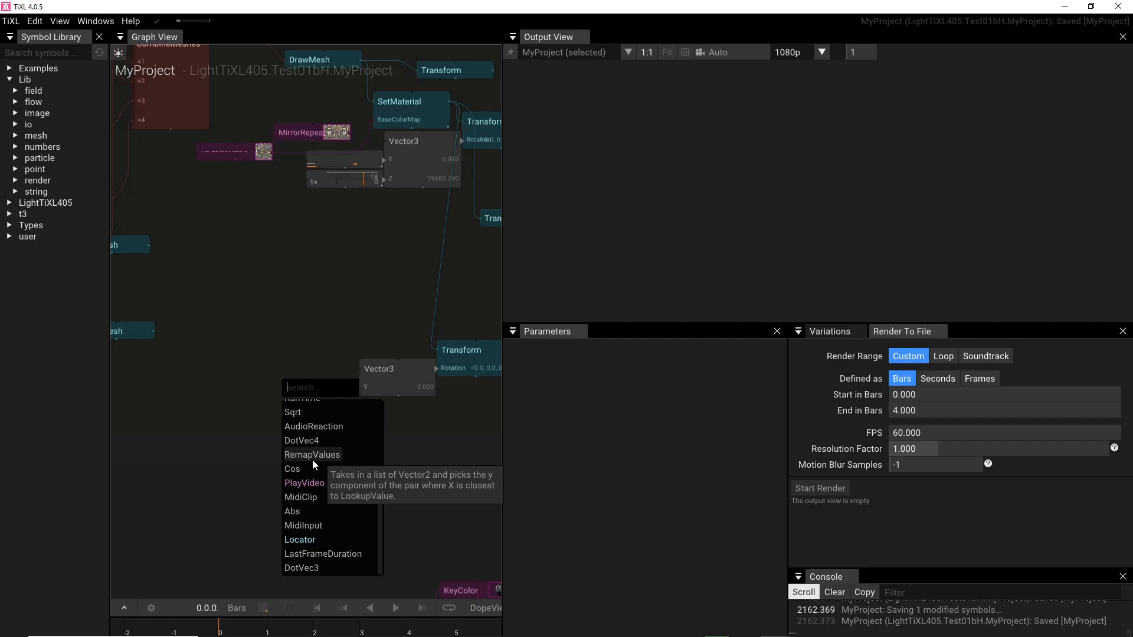
{"action": "type", "text": "anbi"}
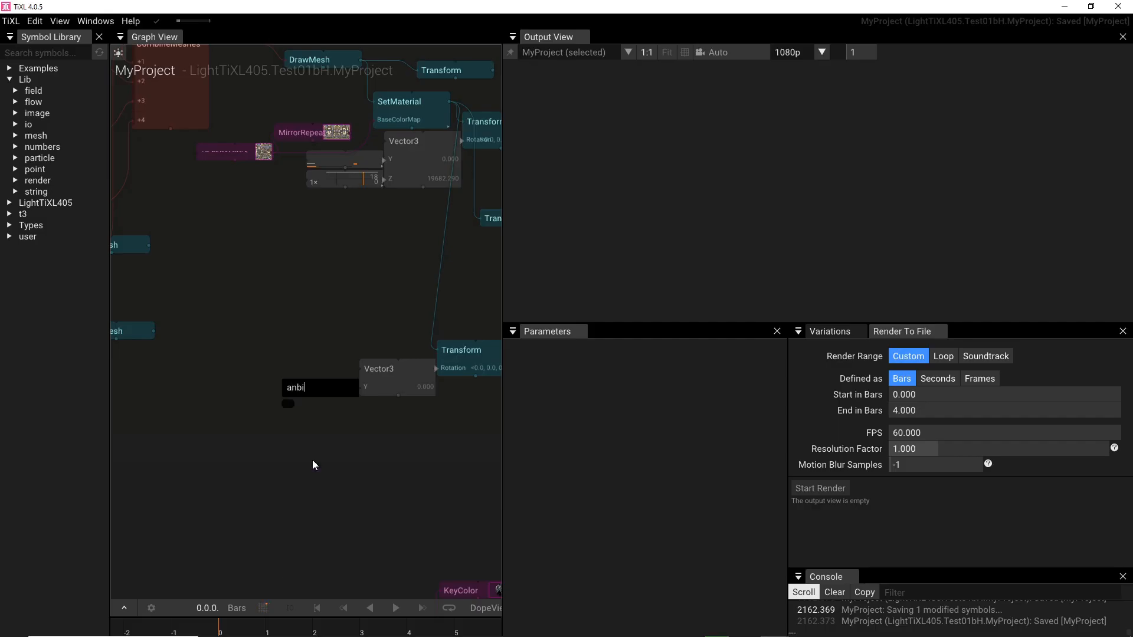
{"action": "key", "text": "BackSpace"}
{"action": "key", "text": "BackSpace"}
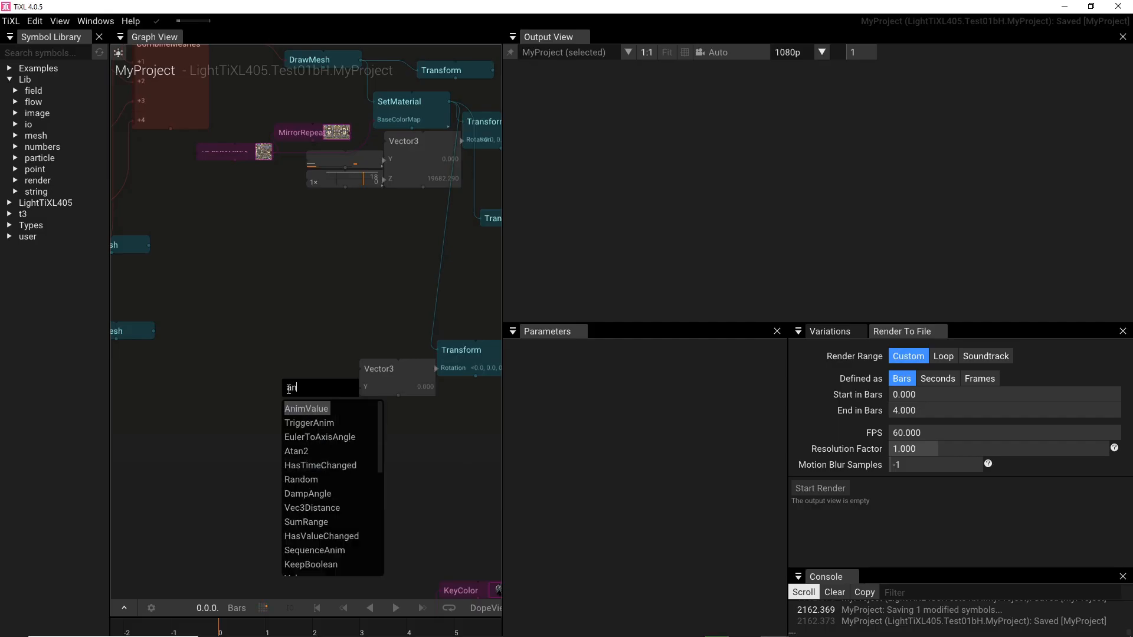
{"action": "left_click", "coordinate": [300, 406]}
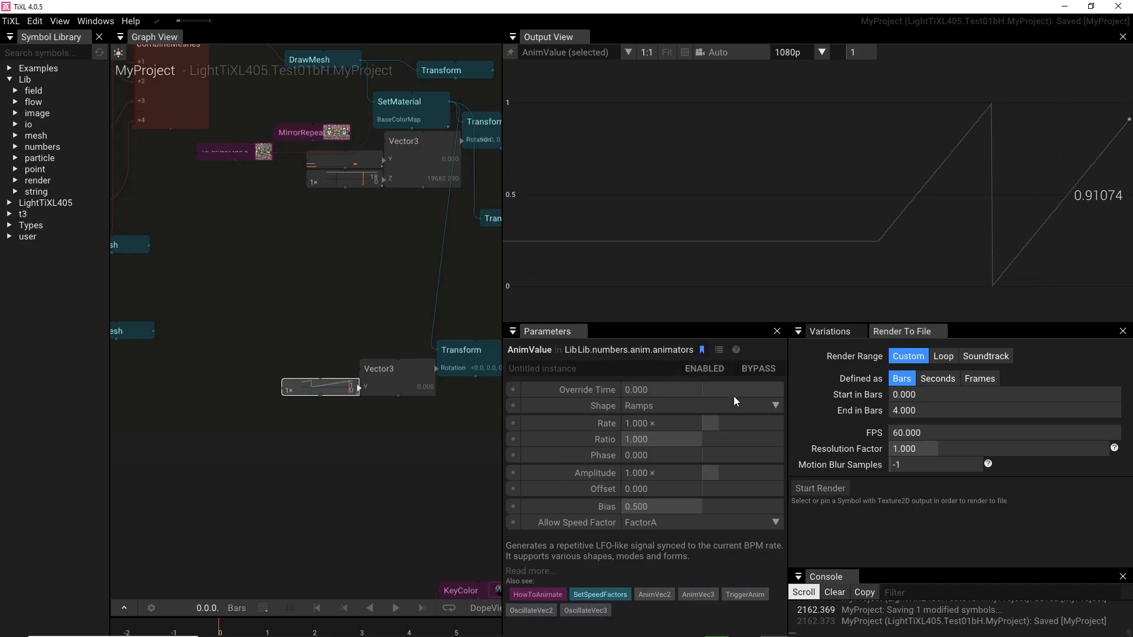
Examine the new AnimValue's Shape options and compare its settings with the AudioReaction node
{"action": "left_click", "coordinate": [757, 409]}
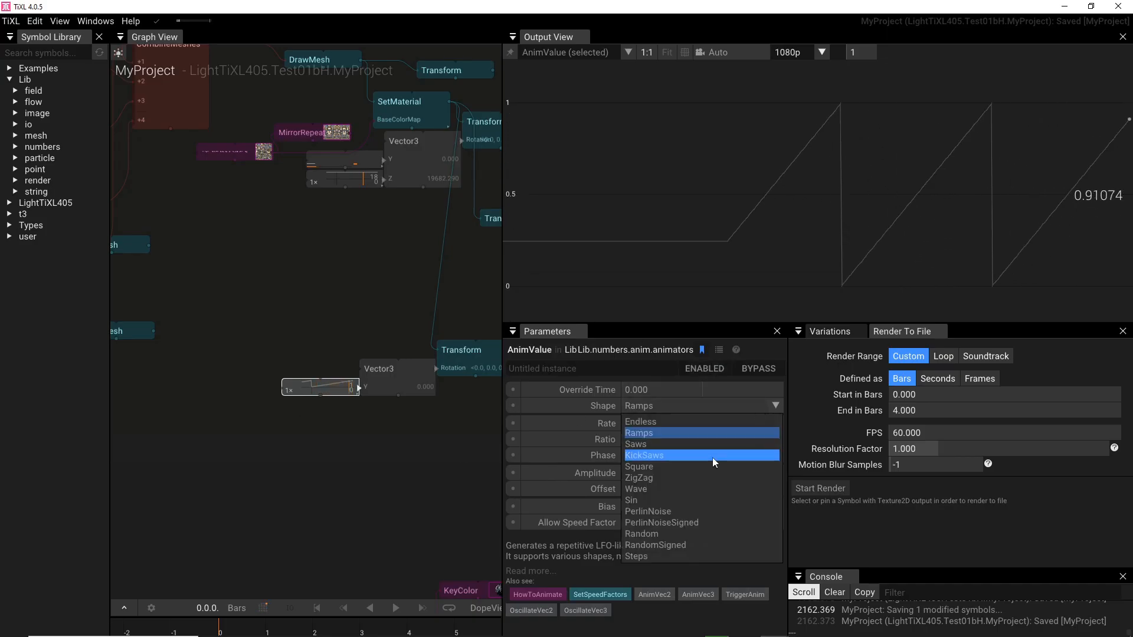
{"action": "left_click", "coordinate": [336, 164]}
{"action": "left_click", "coordinate": [337, 163]}
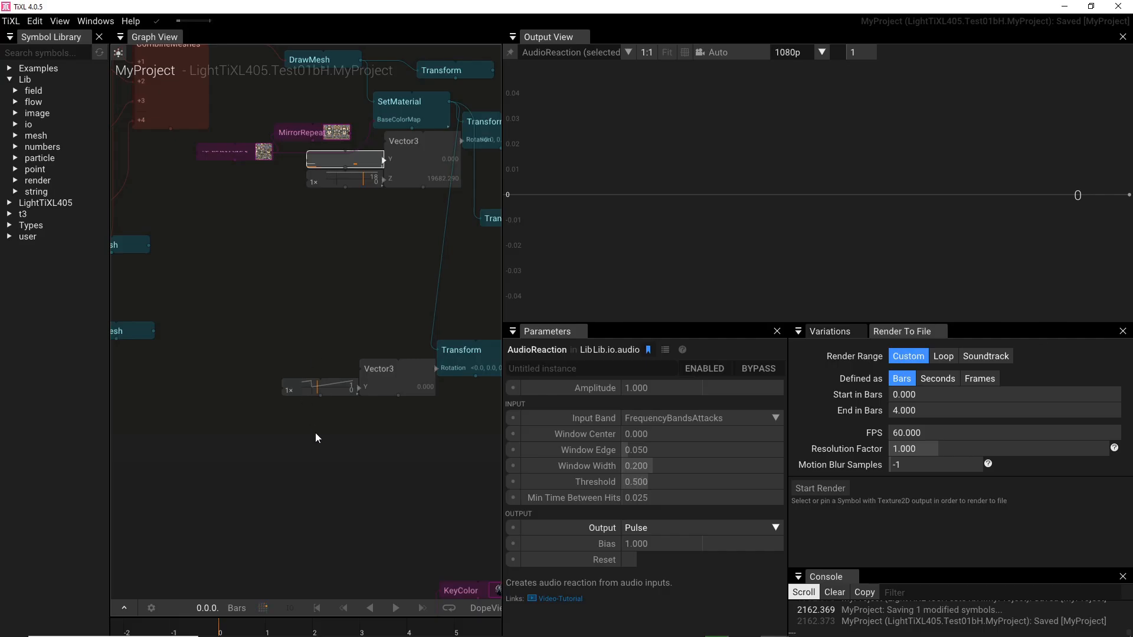
{"action": "left_click", "coordinate": [319, 384]}
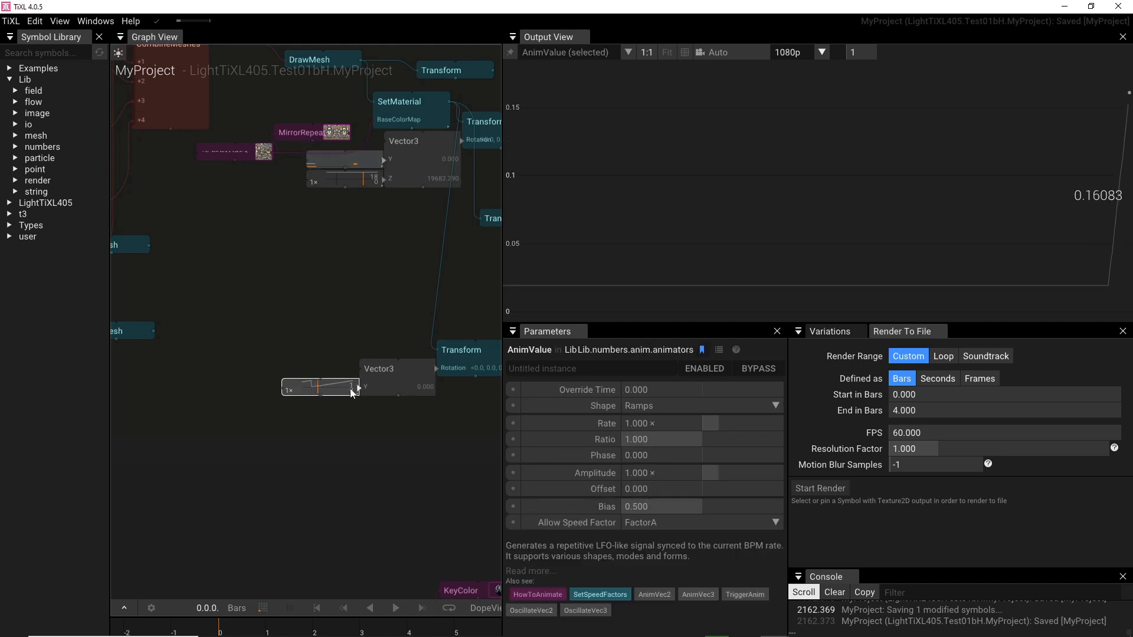
{"action": "left_click", "coordinate": [775, 407]}
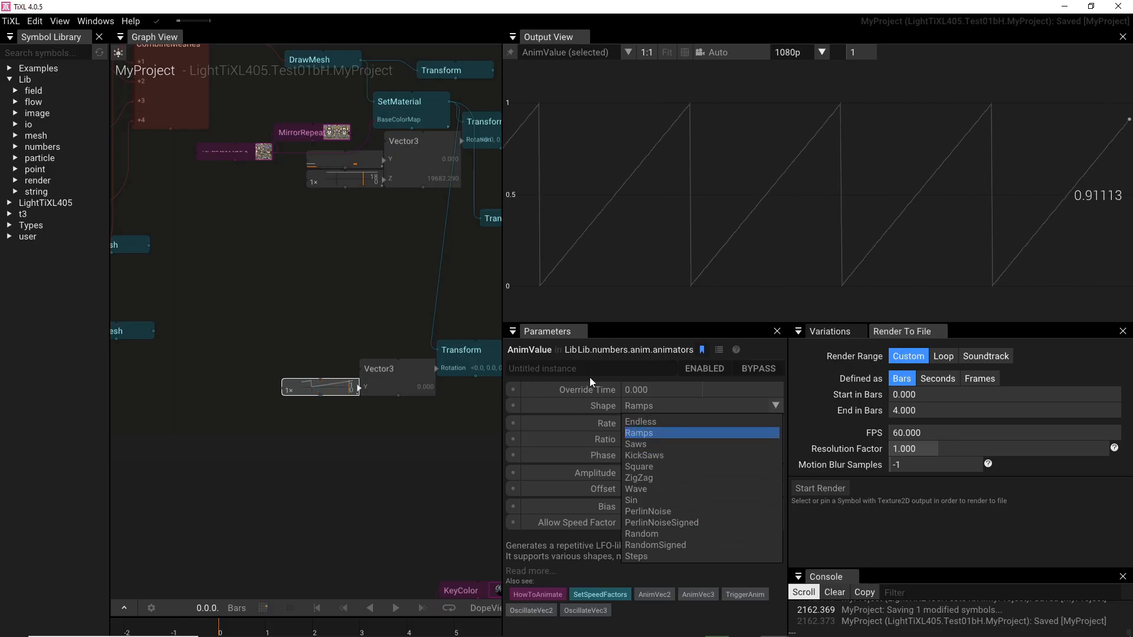
{"action": "left_click", "coordinate": [403, 458]}
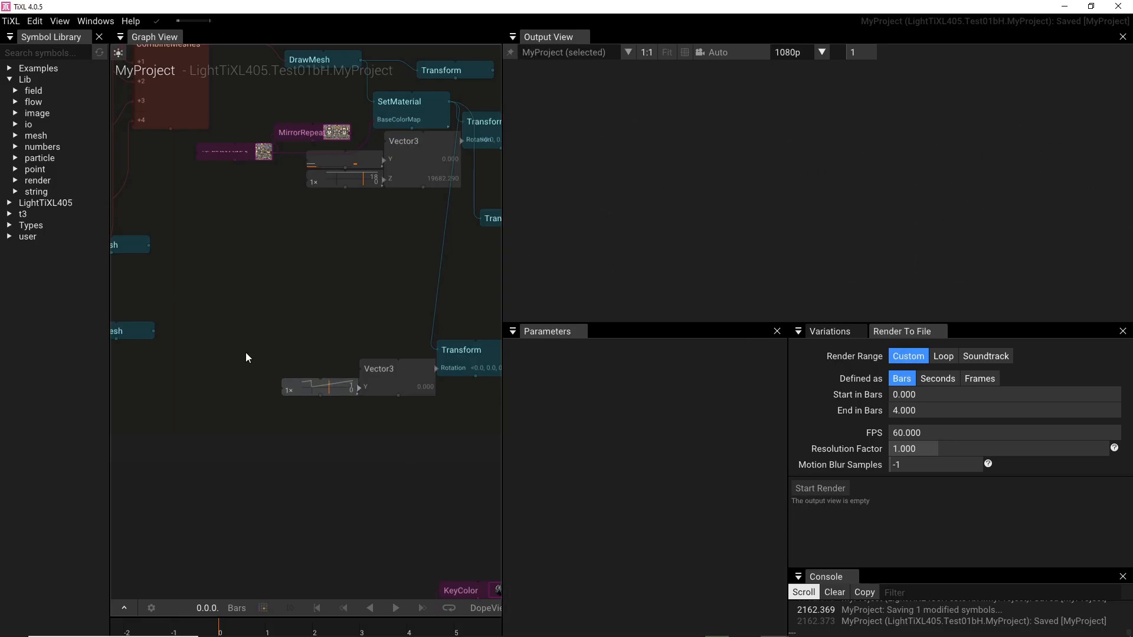
Delete the AnimValue node feeding the new Vector3's Y input
{"action": "left_click", "coordinate": [324, 395]}
{"action": "left_click", "coordinate": [314, 384]}
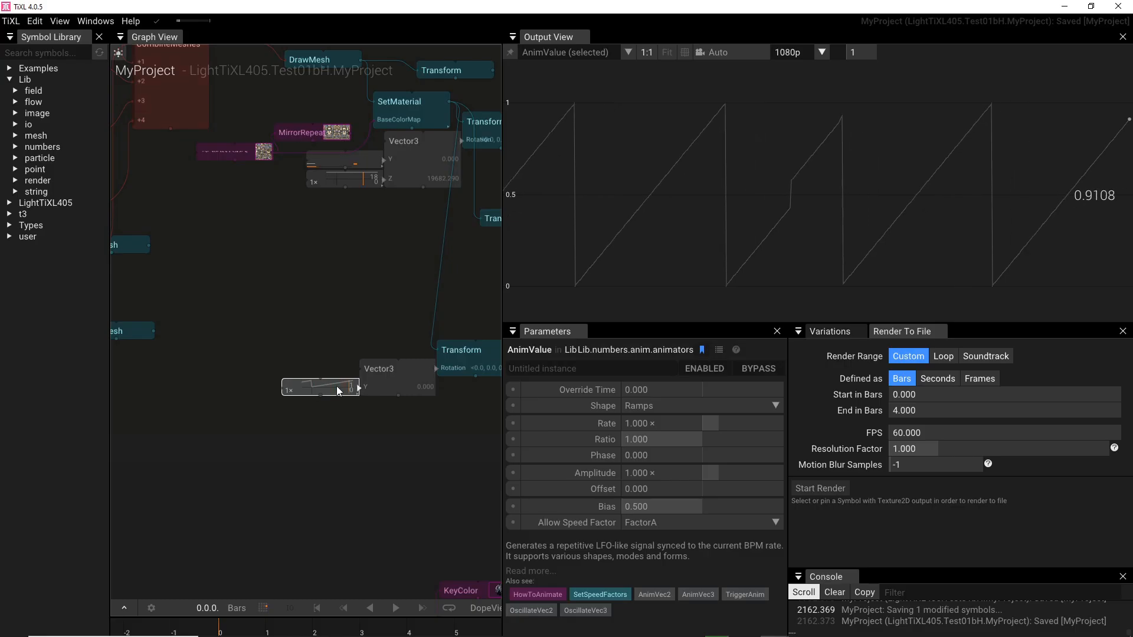
{"action": "key", "text": "Delete"}
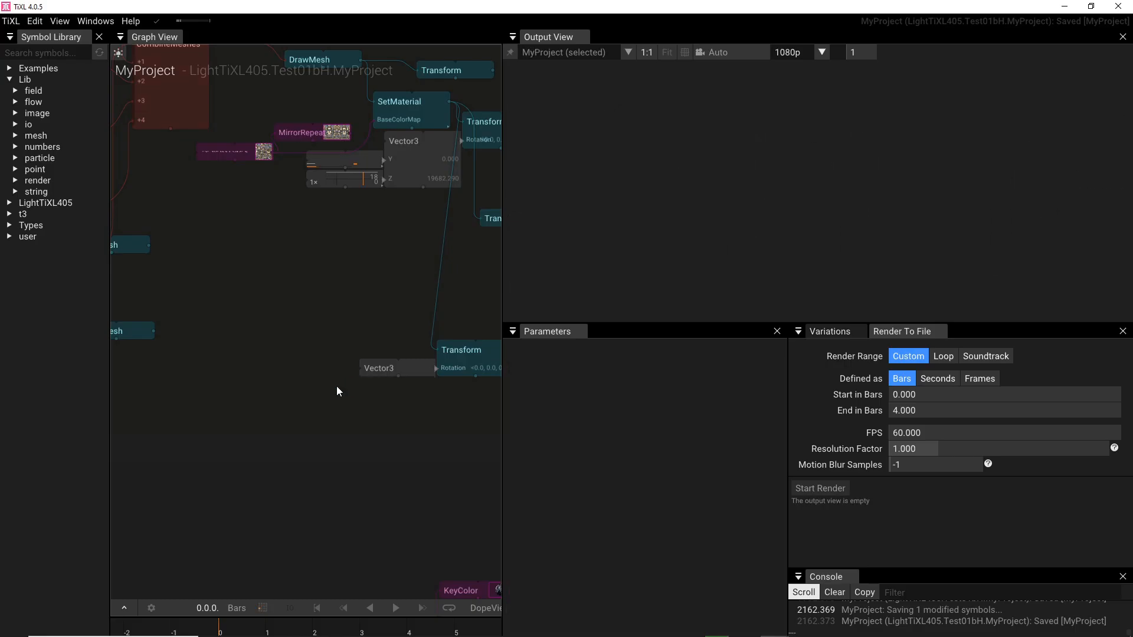
Browse the operators available for the new Vector3's Y input and search them for "fre"
{"action": "left_click", "coordinate": [387, 367]}
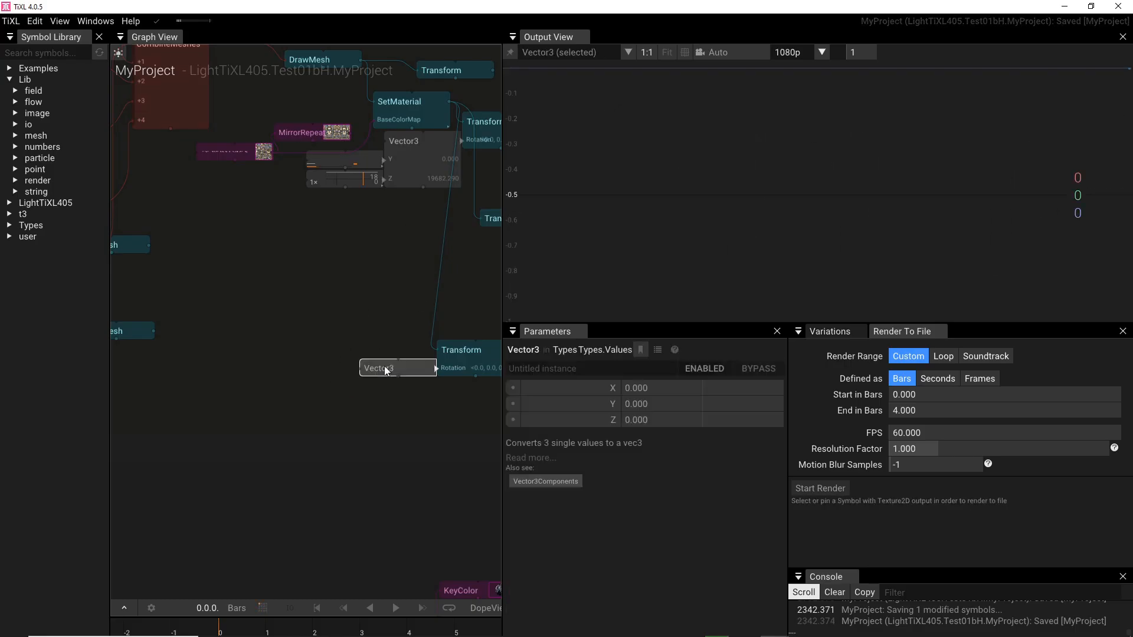
{"action": "left_click", "coordinate": [512, 403]}
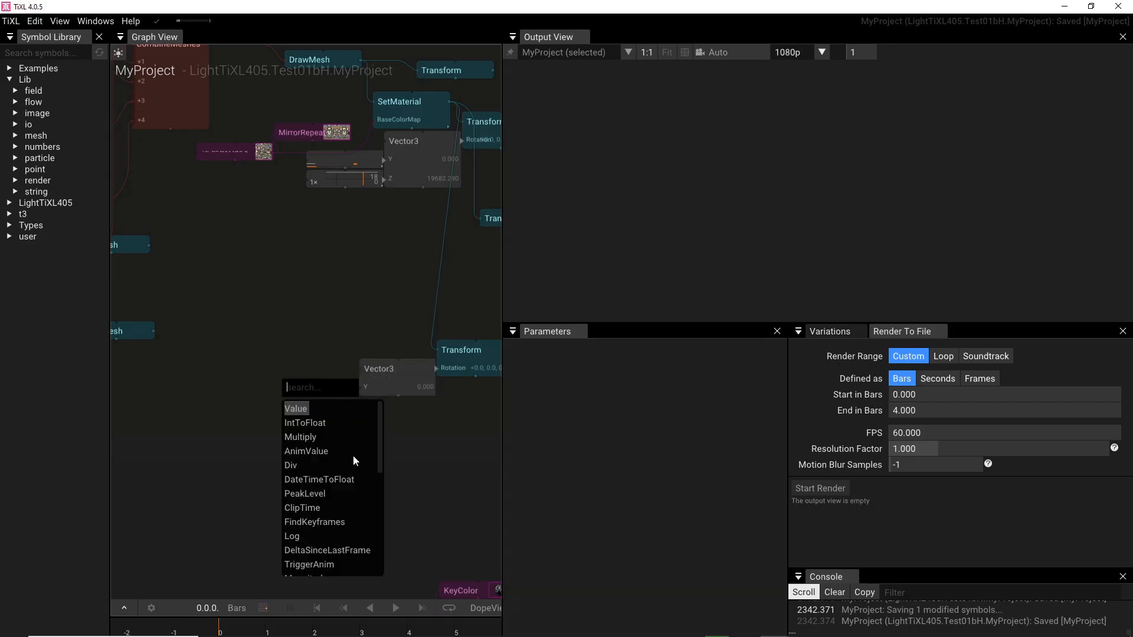
{"action": "scroll", "coordinate": [355, 455], "scroll_direction": "down", "scroll_amount": 5}
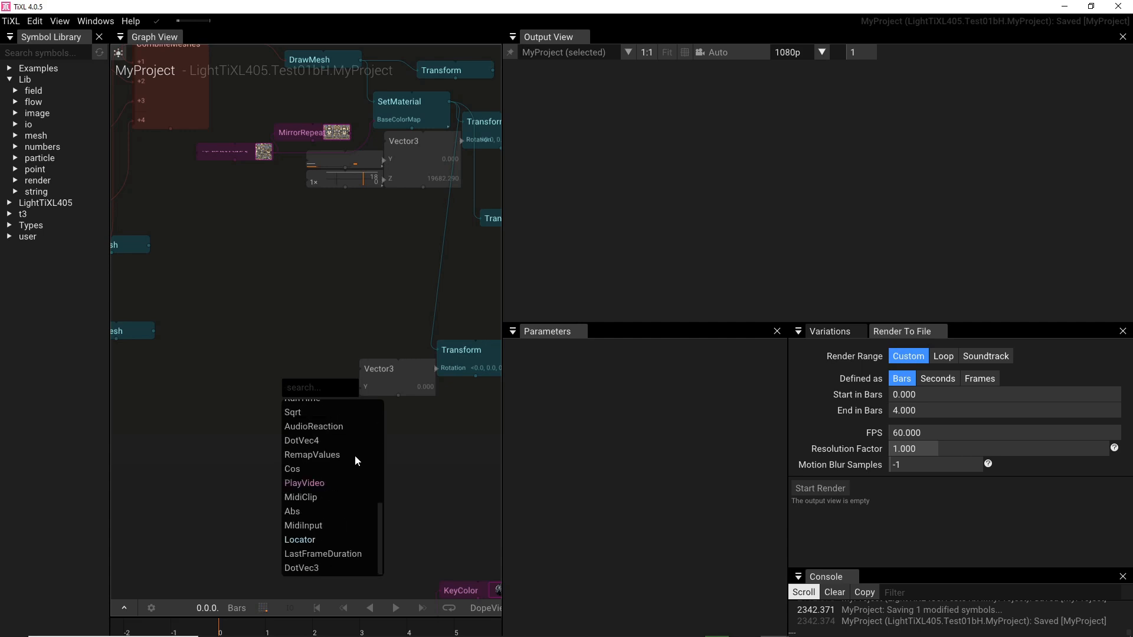
{"action": "scroll", "coordinate": [355, 455], "scroll_direction": "up", "scroll_amount": 5}
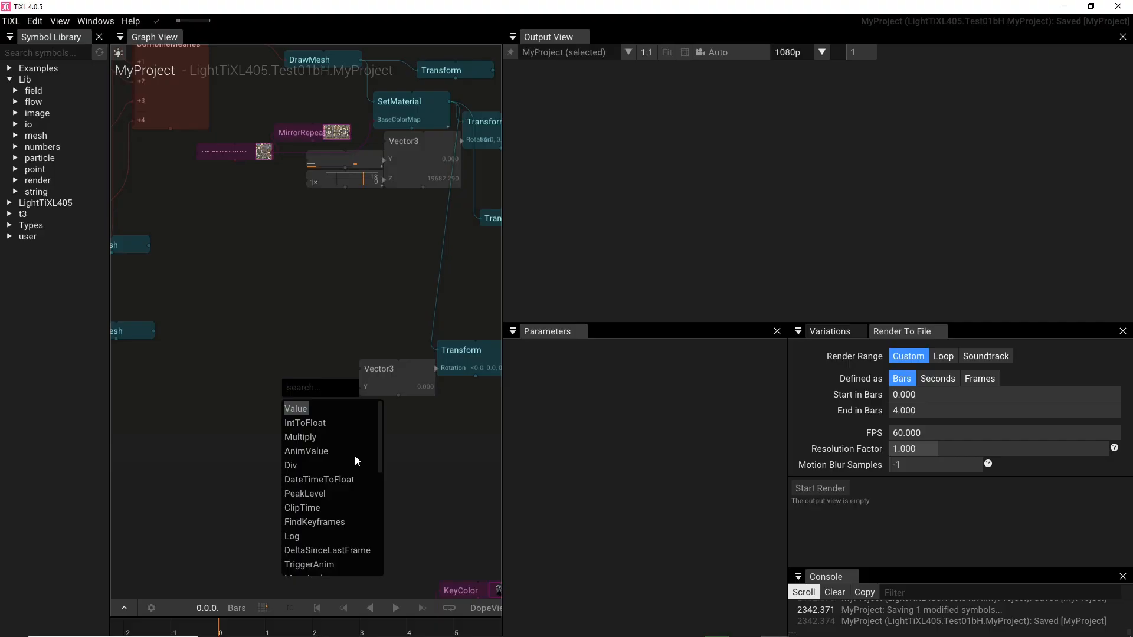
{"action": "type", "text": "fre"}
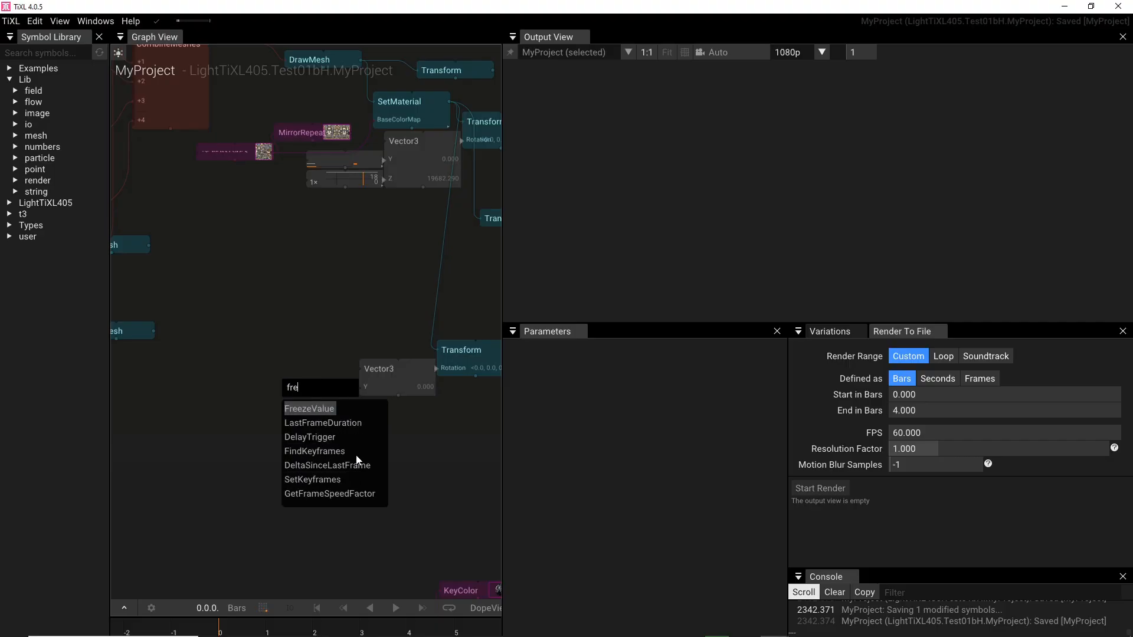
Review the settings of the existing AudioReaction and AnimValue nodes, and reselect the new Vector3
{"action": "left_click", "coordinate": [351, 162]}
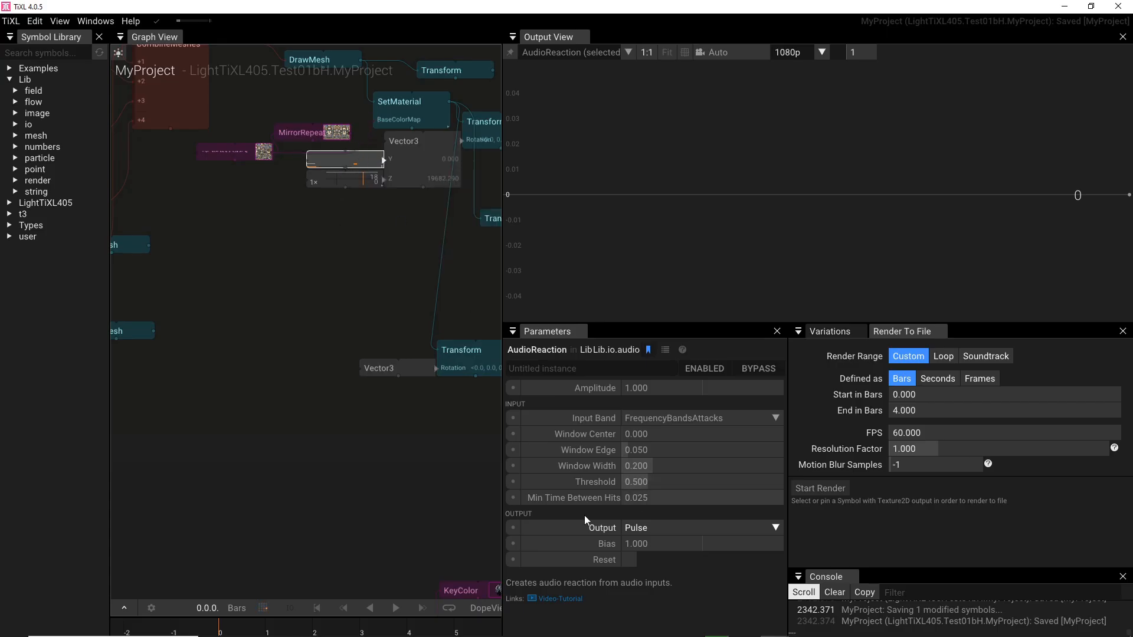
{"action": "left_click", "coordinate": [346, 182]}
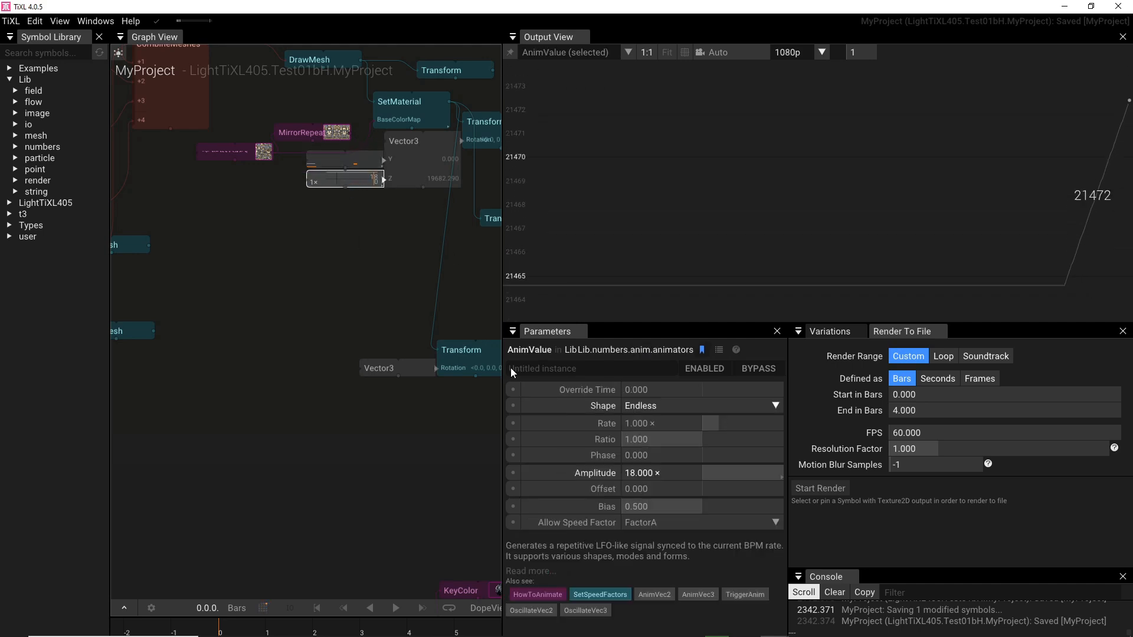
{"action": "left_click", "coordinate": [402, 368]}
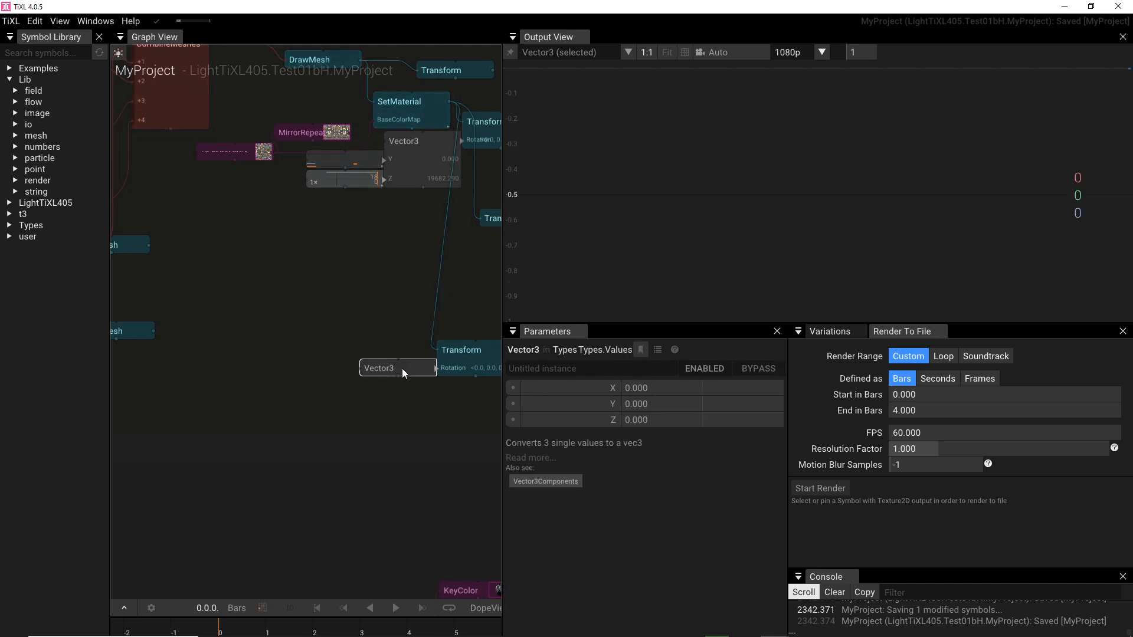
Add an AnimValue with Shape set to Endless to the new Vector3's Z input, and compare it with the existing AnimValue
{"action": "left_click", "coordinate": [512, 421]}
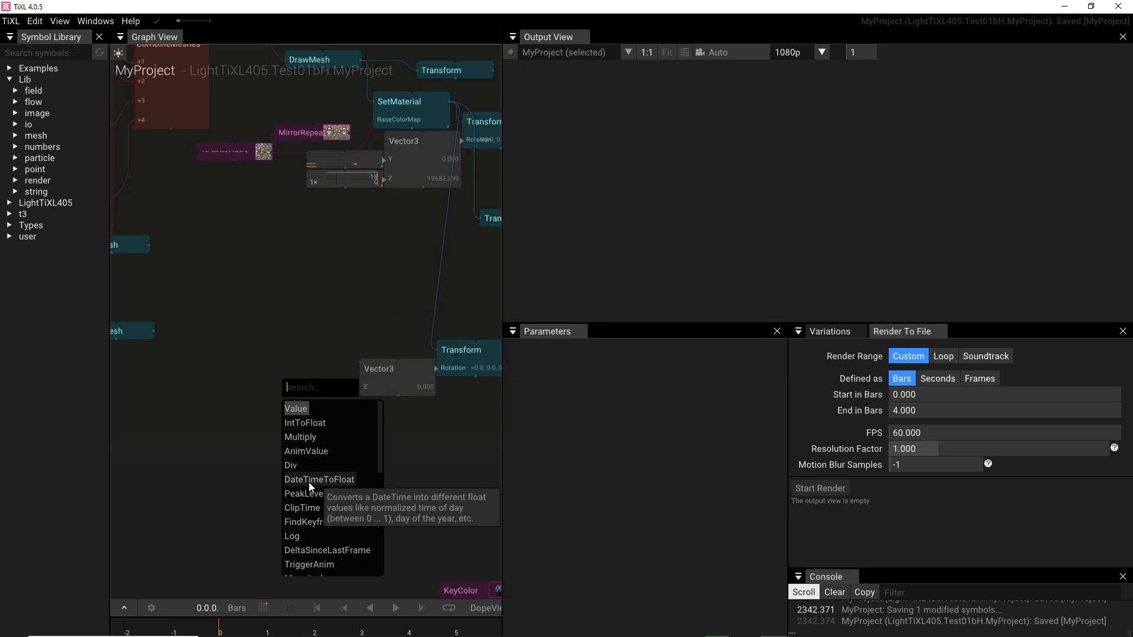
{"action": "left_click", "coordinate": [316, 453]}
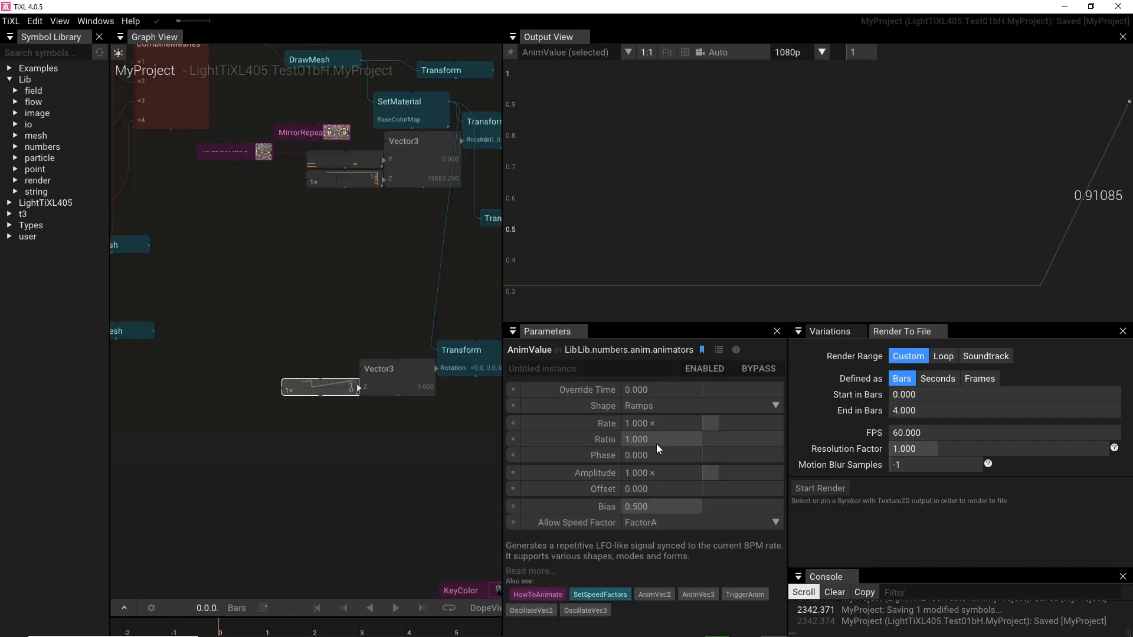
{"action": "left_click", "coordinate": [660, 406]}
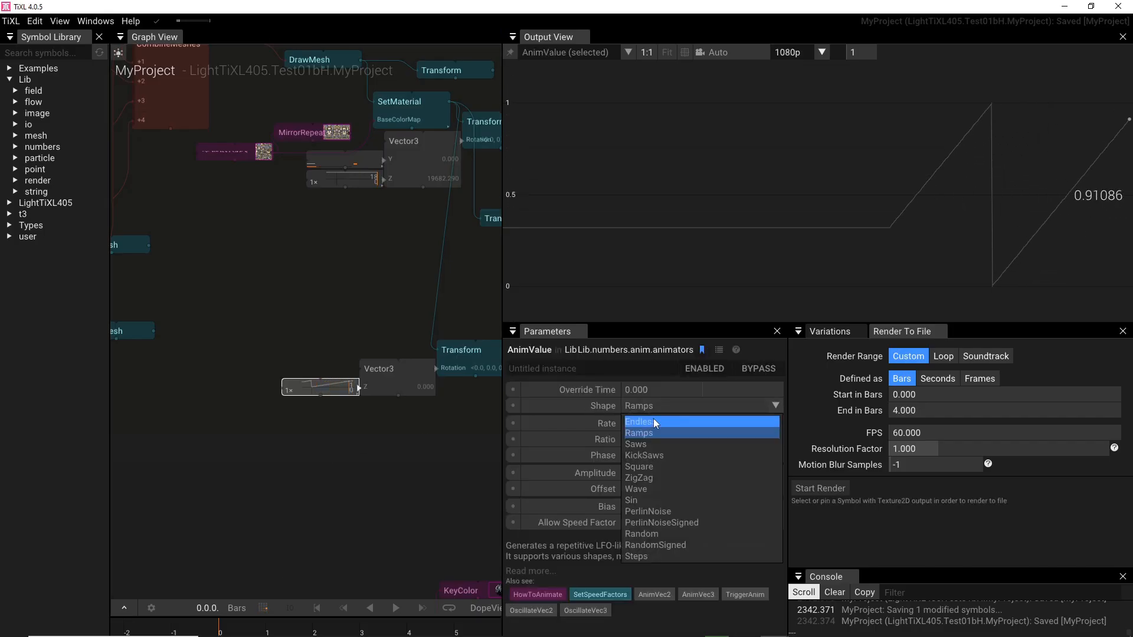
{"action": "left_click", "coordinate": [653, 420]}
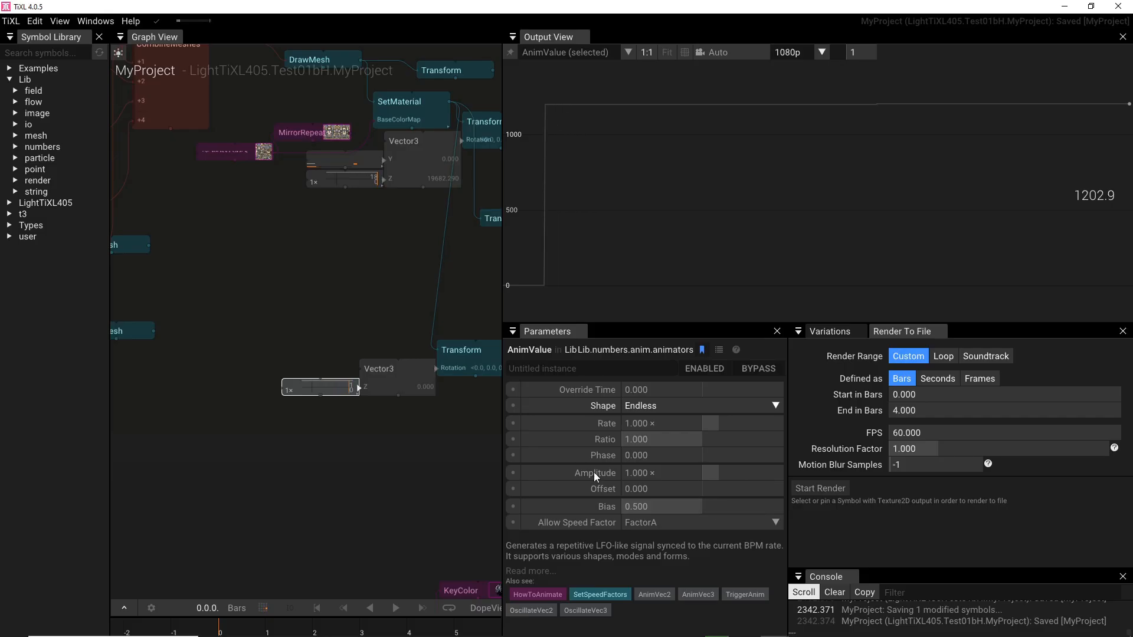
{"action": "left_click", "coordinate": [348, 175]}
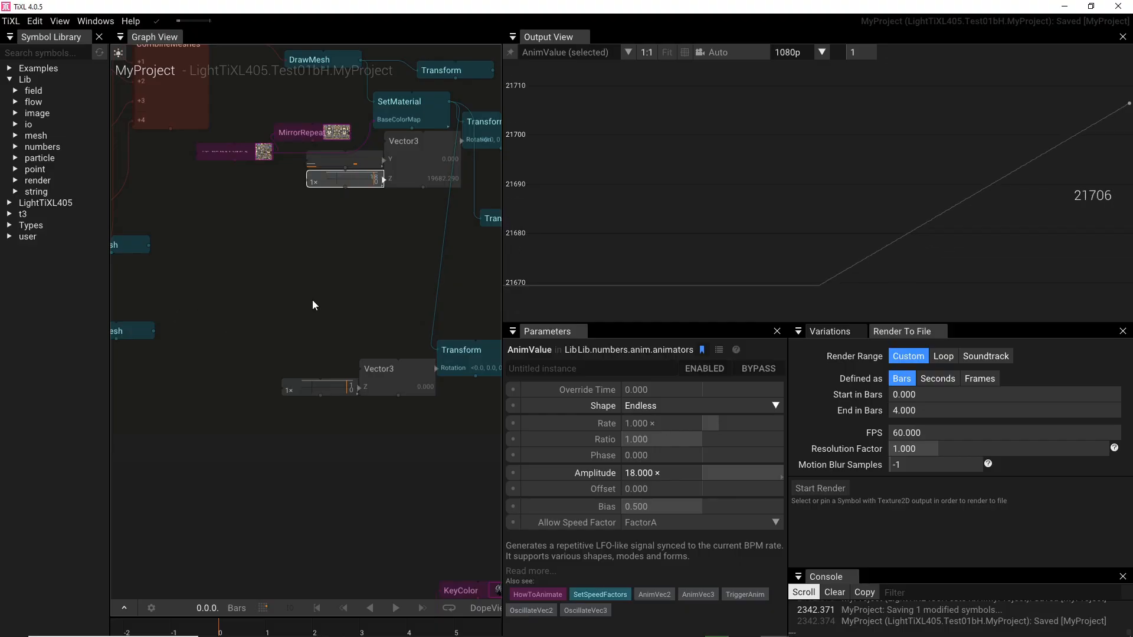
Delete the new Transform together with the Vector3 and AnimValue nodes feeding its rotation
{"action": "left_click_drag", "start_coordinate": [290, 320], "coordinate": [480, 412]}
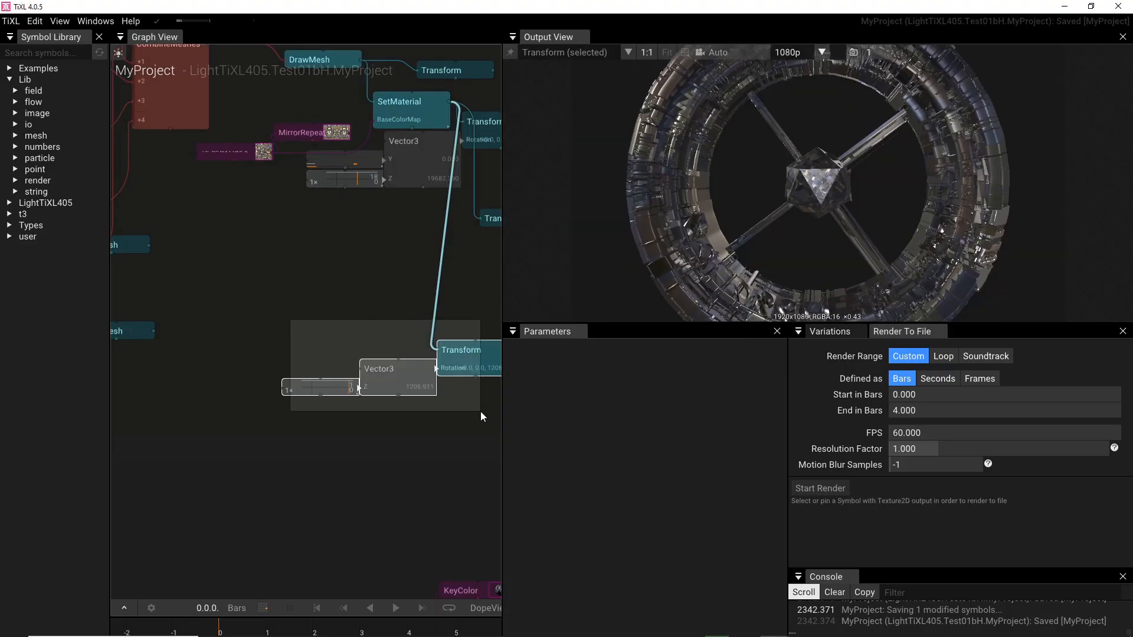
{"action": "key", "text": "Delete"}
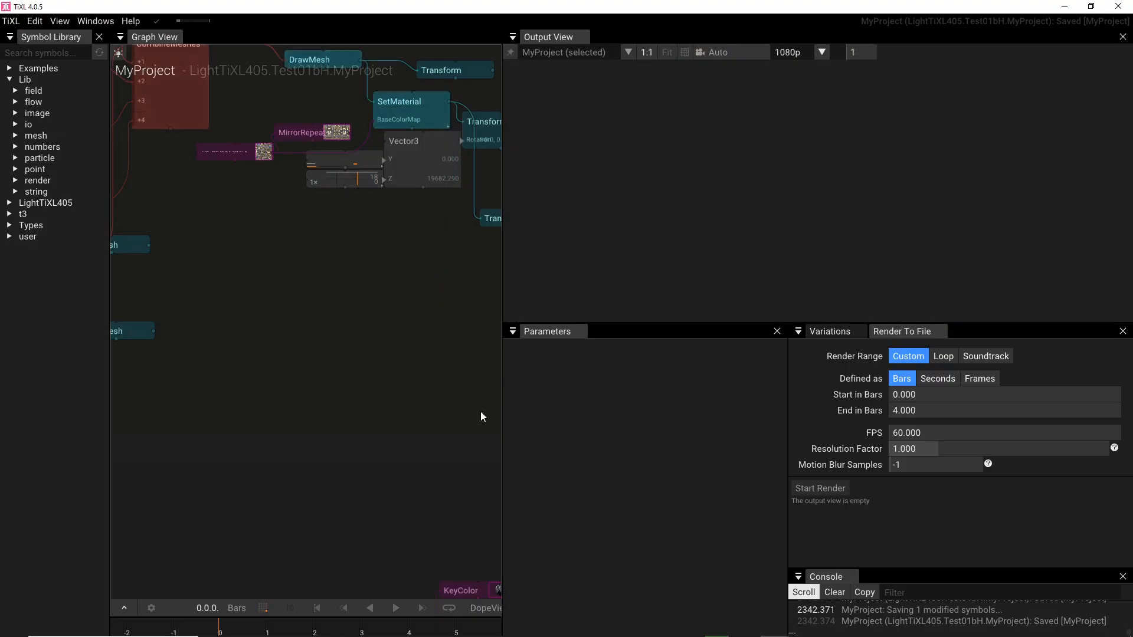
Branch a second OrbitCamera off the output of the Vector3-driven Transform and compare it with the existing OrbitCamera
{"action": "left_click_drag", "start_coordinate": [454, 309], "coordinate": [377, 423]}
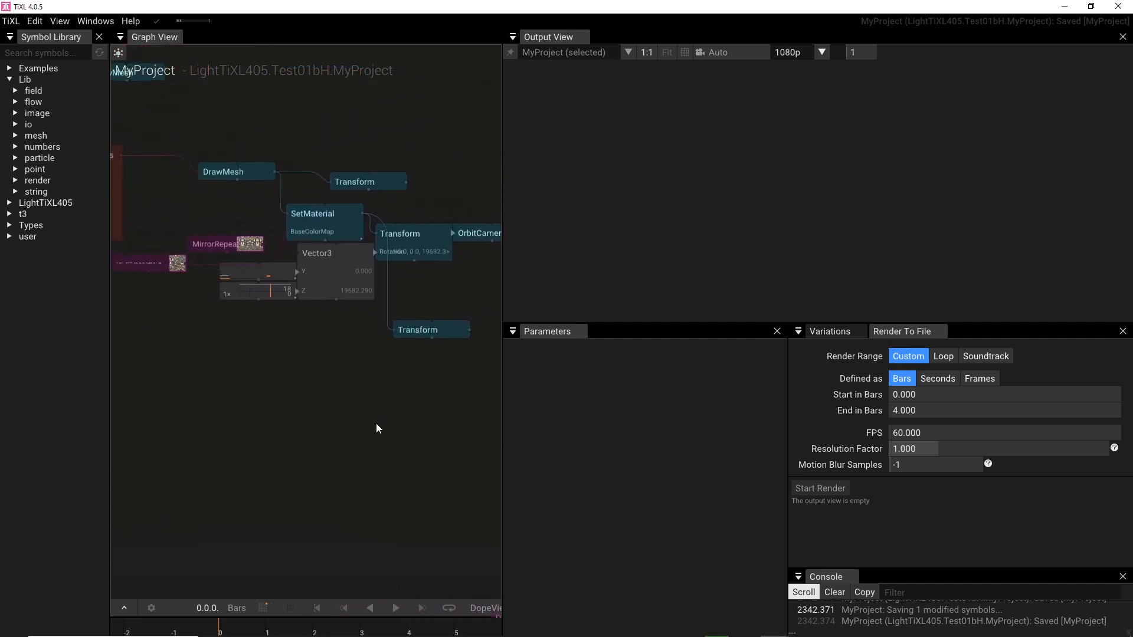
{"action": "left_click", "coordinate": [338, 277]}
{"action": "left_click", "coordinate": [402, 236]}
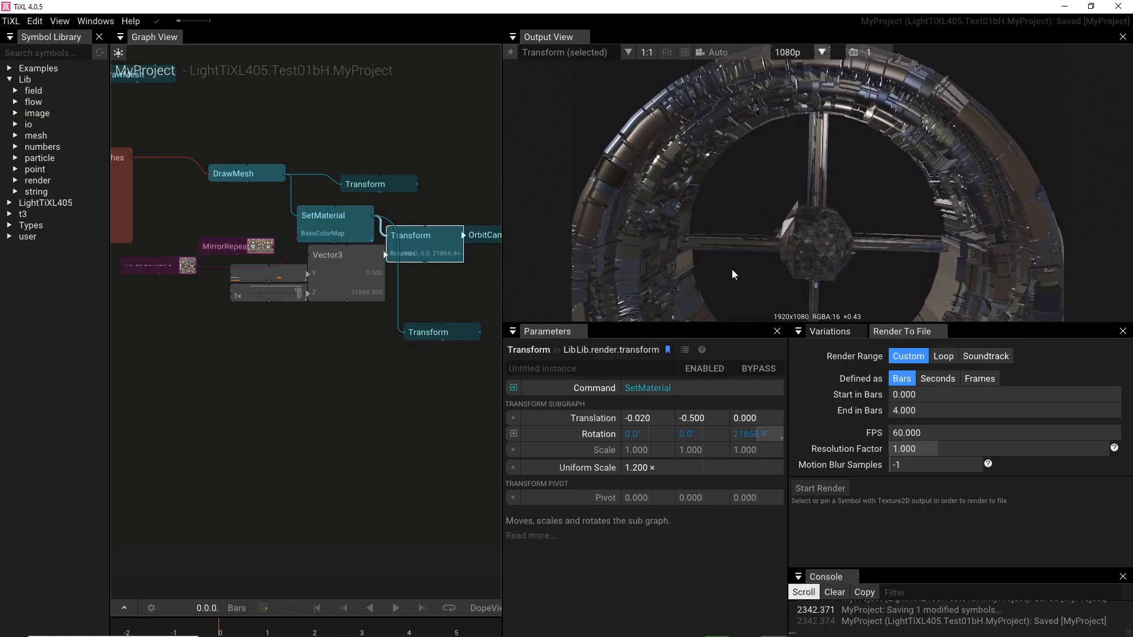
{"action": "left_click_drag", "start_coordinate": [350, 393], "coordinate": [192, 364]}
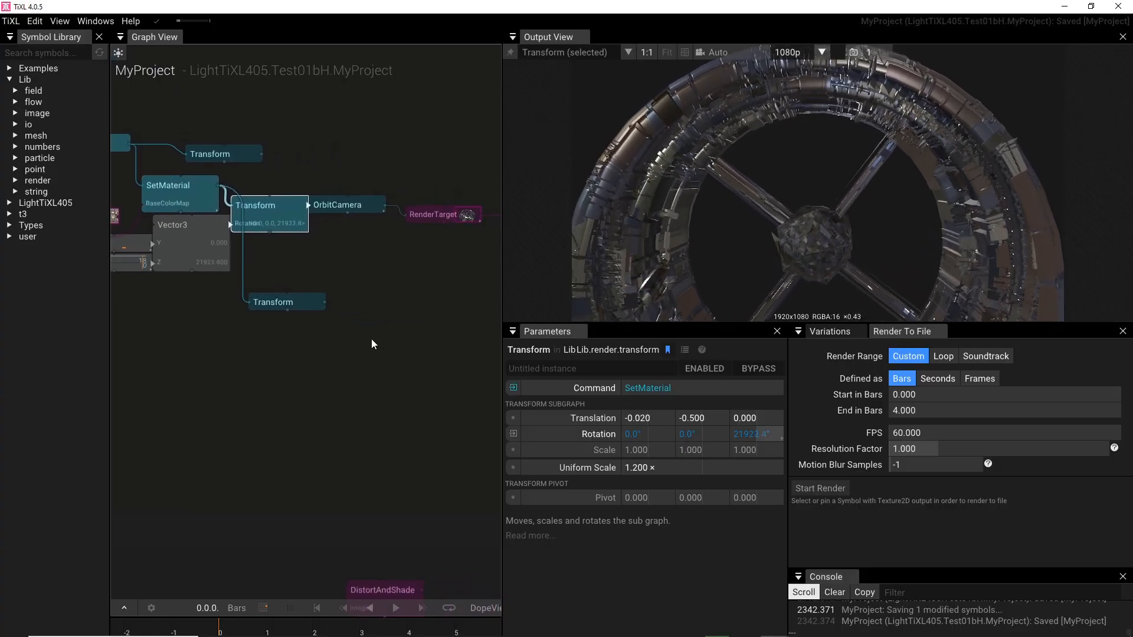
{"action": "left_click_drag", "start_coordinate": [413, 414], "coordinate": [358, 472]}
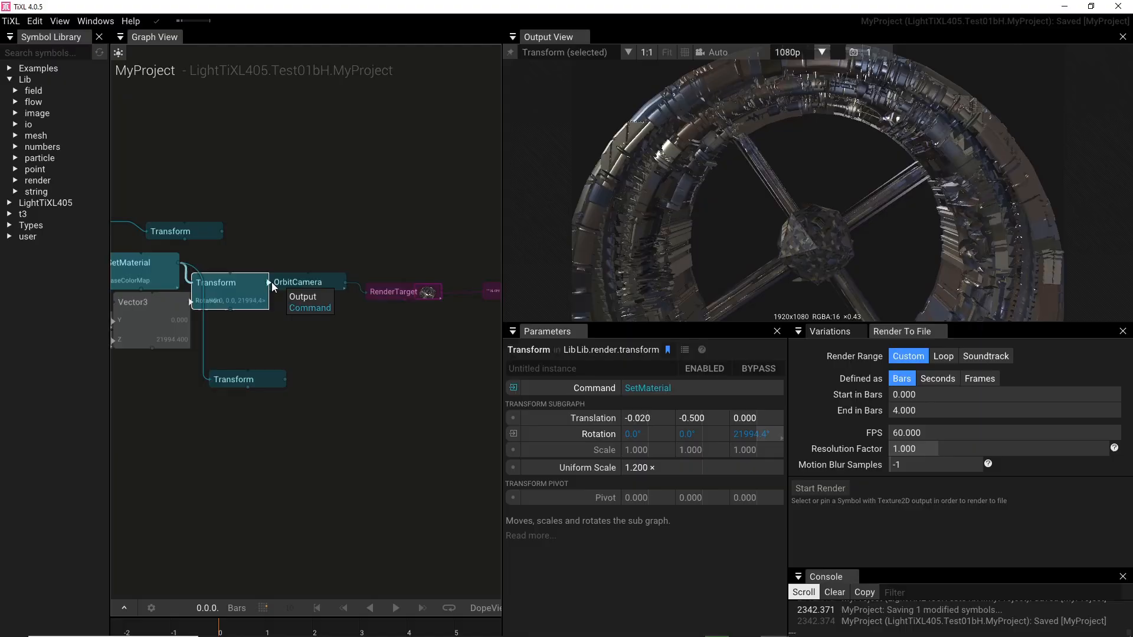
{"action": "left_click_drag", "start_coordinate": [271, 282], "coordinate": [335, 366]}
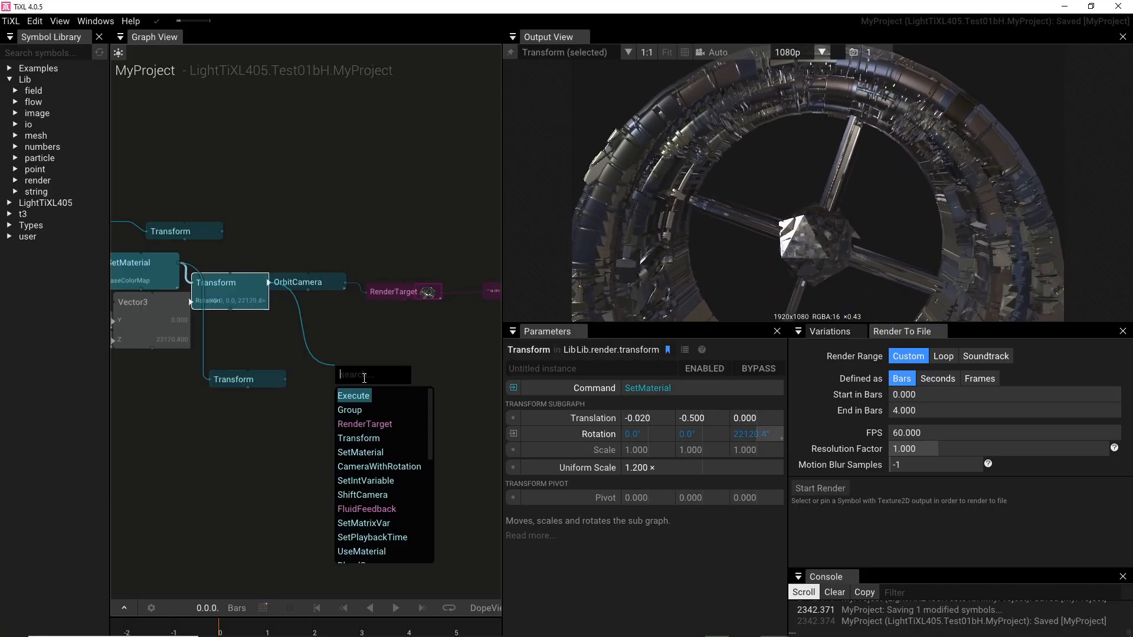
{"action": "type", "text": "Orb"}
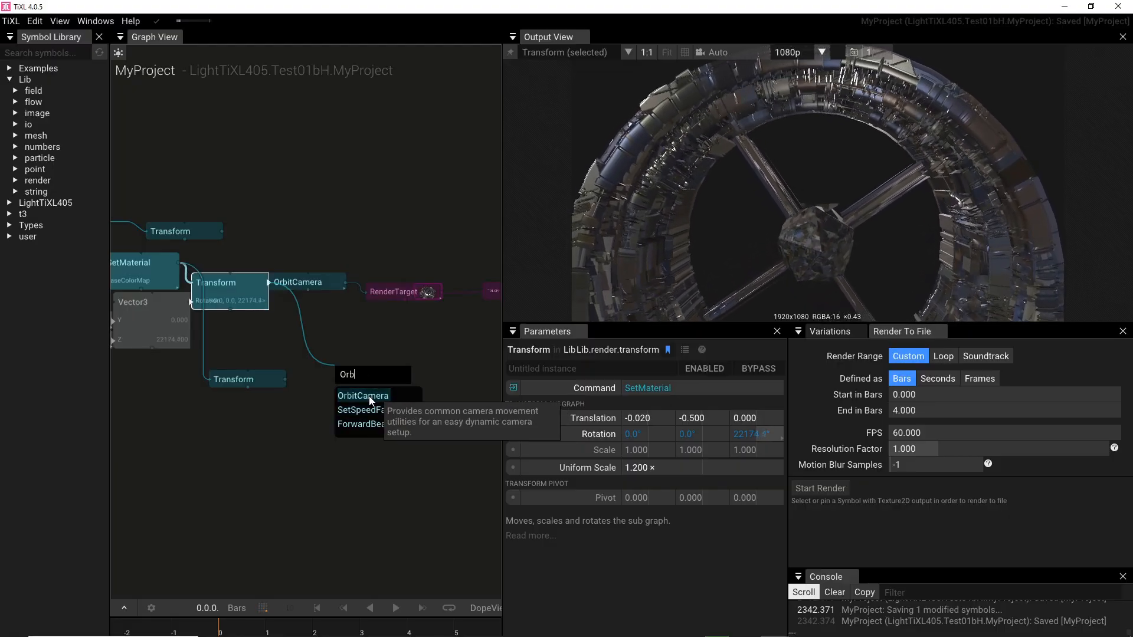
{"action": "left_click", "coordinate": [366, 396]}
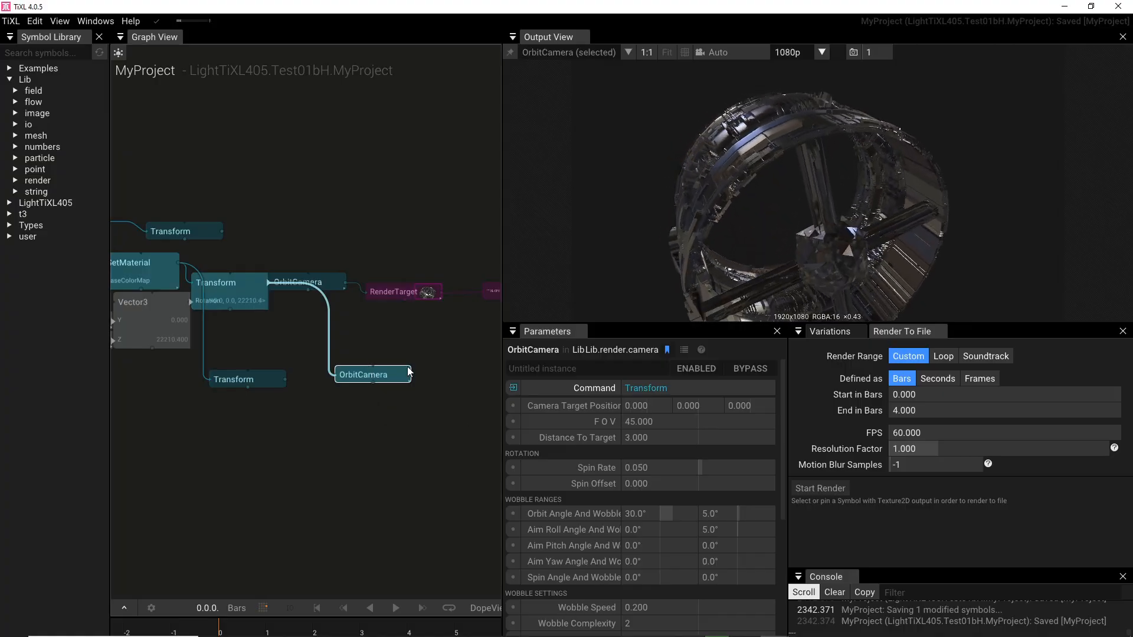
{"action": "left_click", "coordinate": [330, 280]}
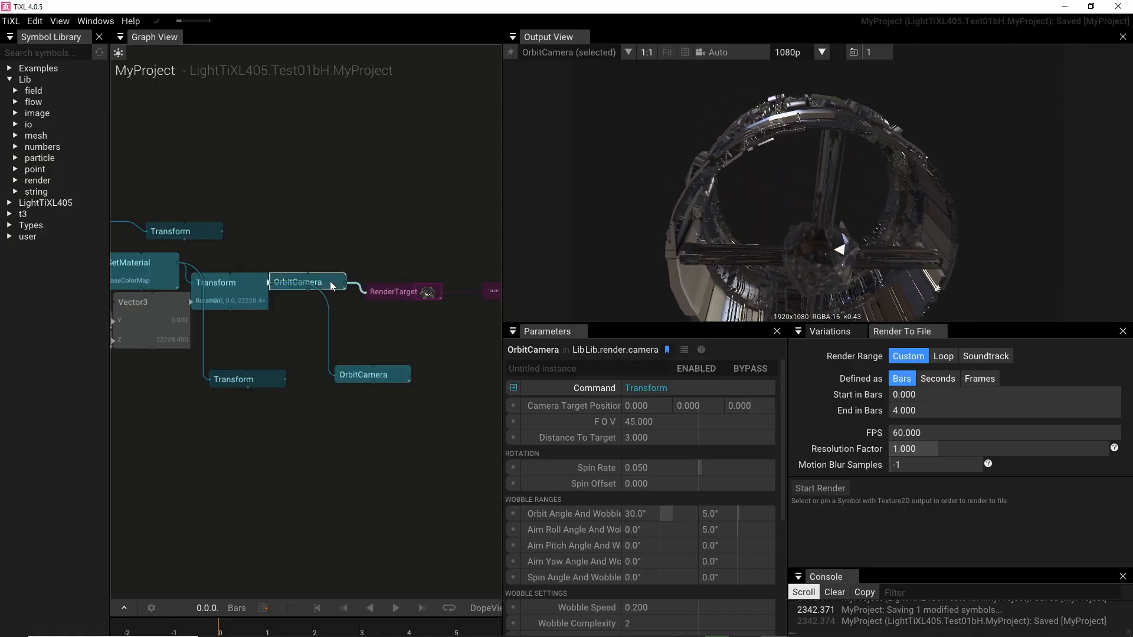
{"action": "left_click", "coordinate": [362, 375]}
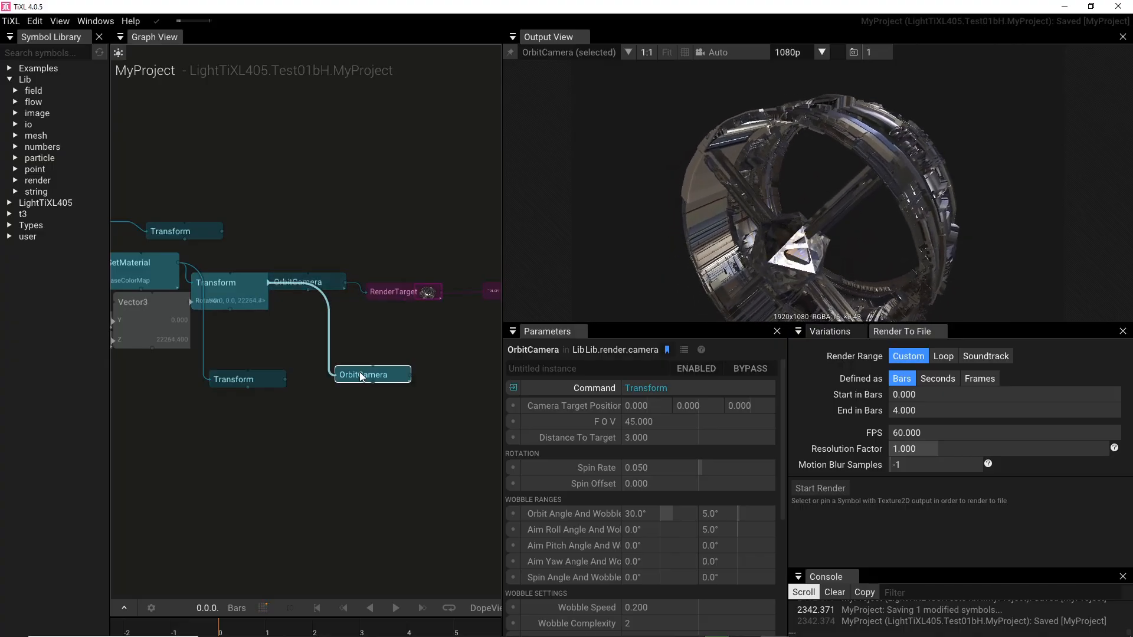
Add a RenderTarget to the output of the new OrbitCamera
{"action": "left_click_drag", "start_coordinate": [423, 344], "coordinate": [275, 352]}
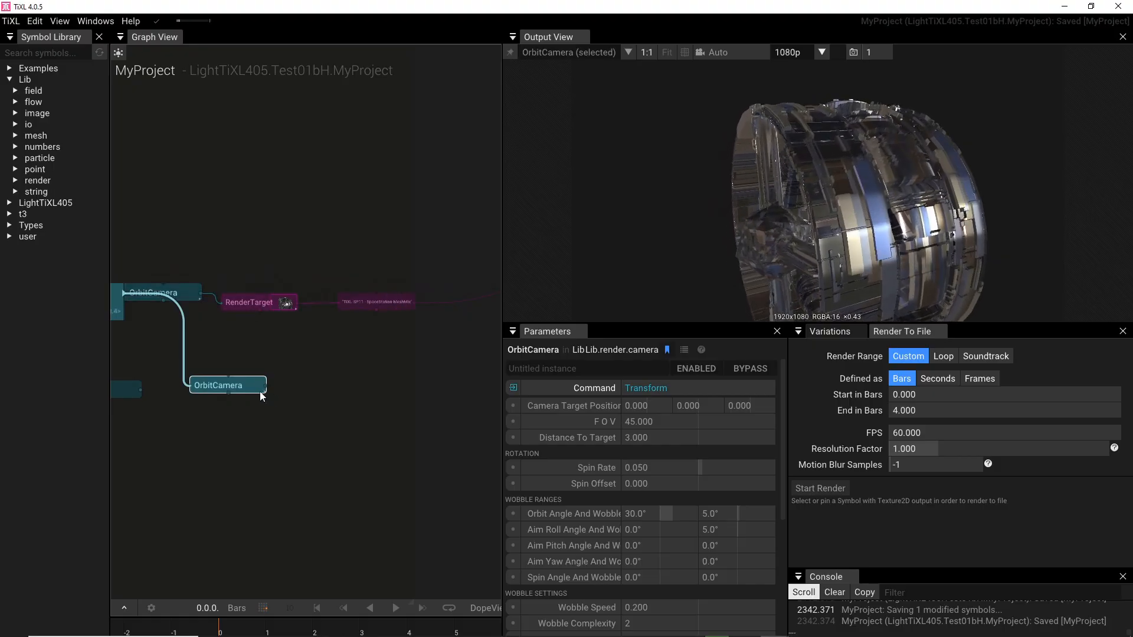
{"action": "left_click_drag", "start_coordinate": [267, 388], "coordinate": [305, 386]}
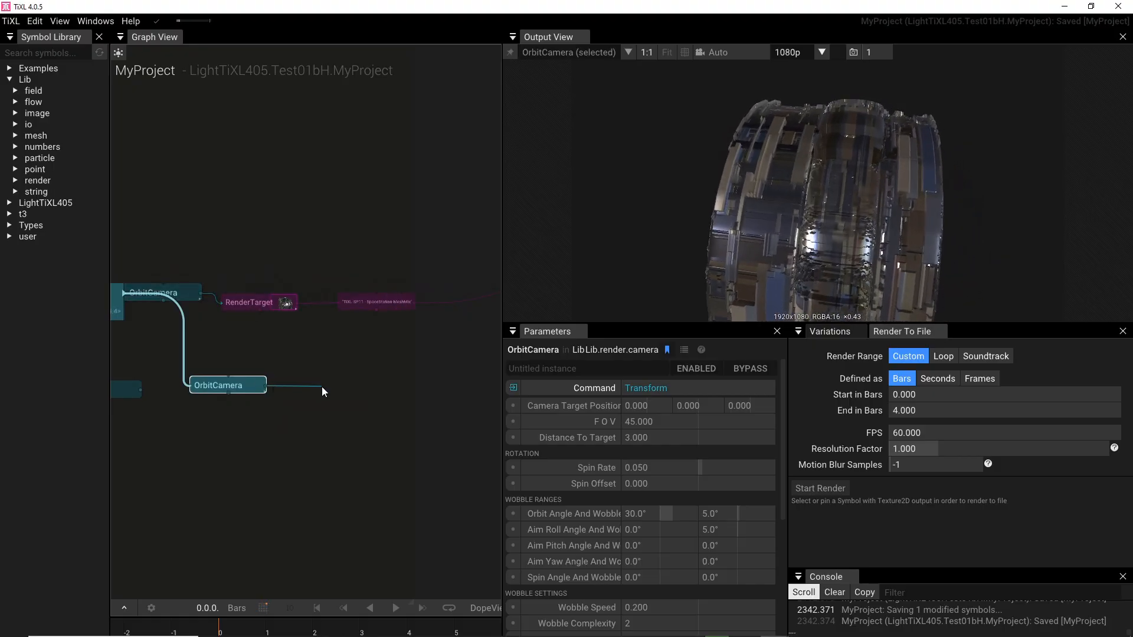
{"action": "left_click_drag", "start_coordinate": [321, 387], "coordinate": [321, 387]}
{"action": "left_click", "coordinate": [368, 444]}
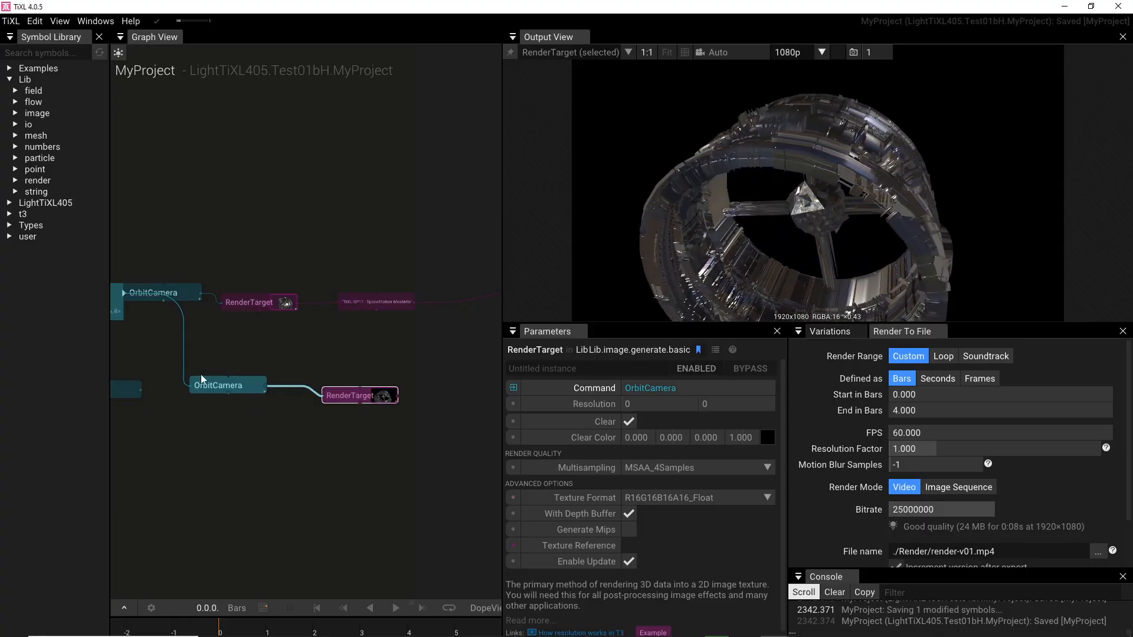
Preview the new OrbitCamera's output and review the node chain from SetMaterial through to the new RenderTarget
{"action": "left_click", "coordinate": [224, 389]}
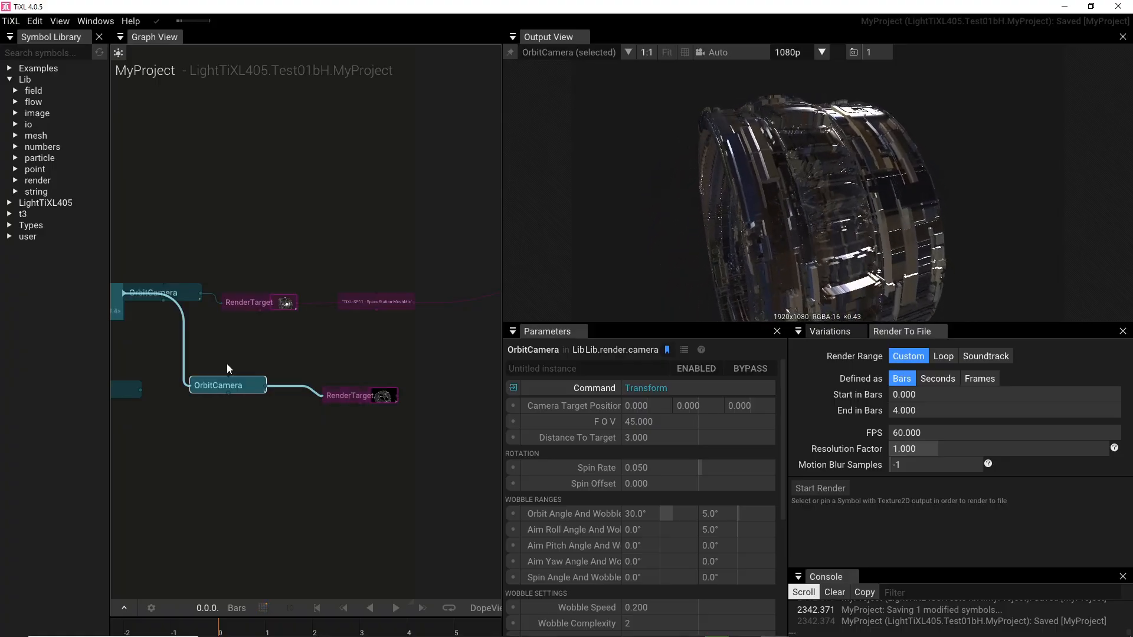
{"action": "left_click_drag", "start_coordinate": [204, 332], "coordinate": [338, 296]}
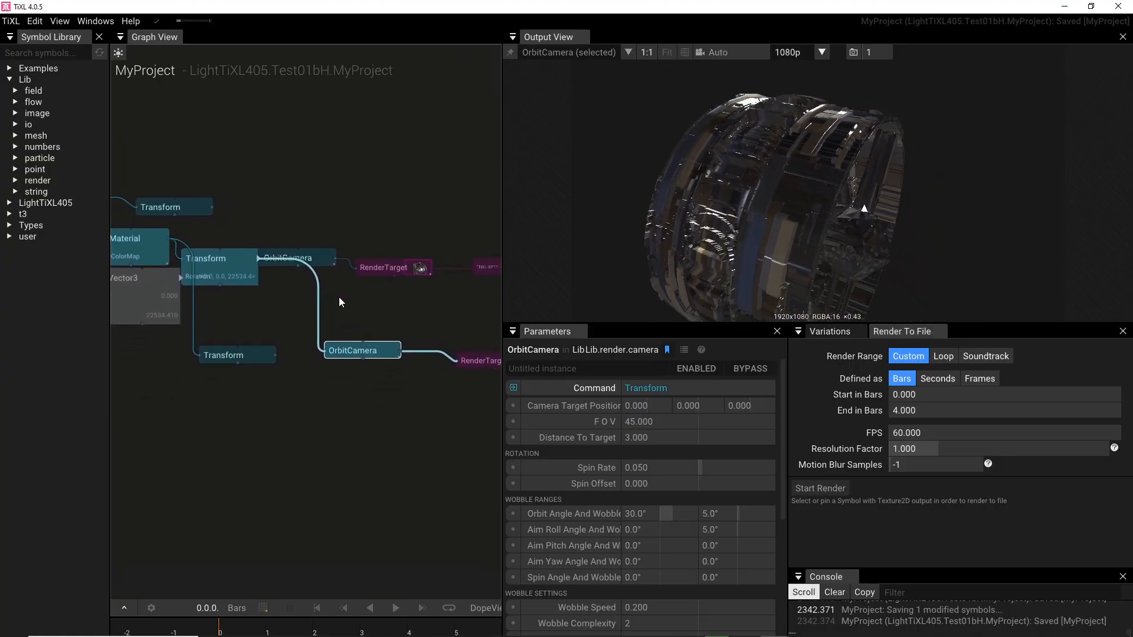
{"action": "left_click_drag", "start_coordinate": [220, 446], "coordinate": [310, 440]}
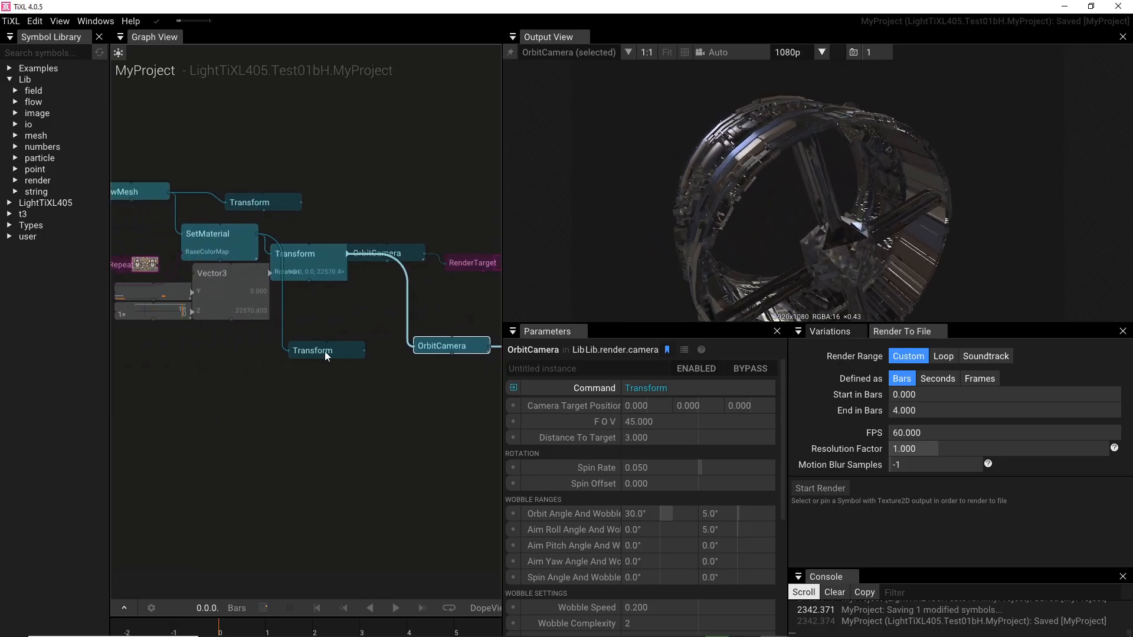
{"action": "left_click_drag", "start_coordinate": [429, 472], "coordinate": [196, 433]}
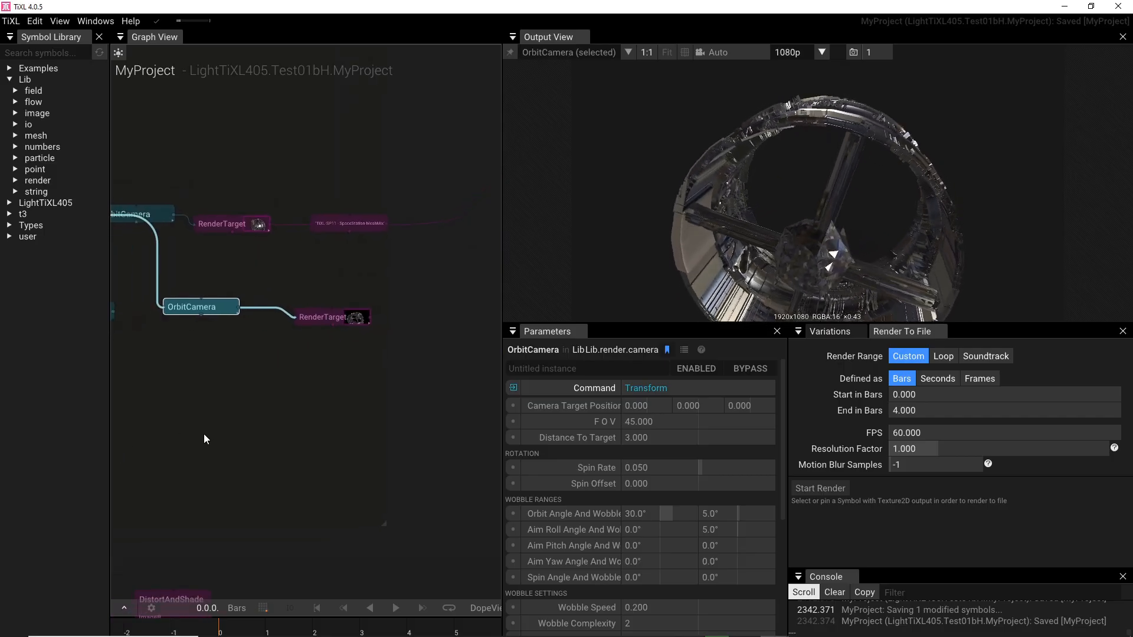